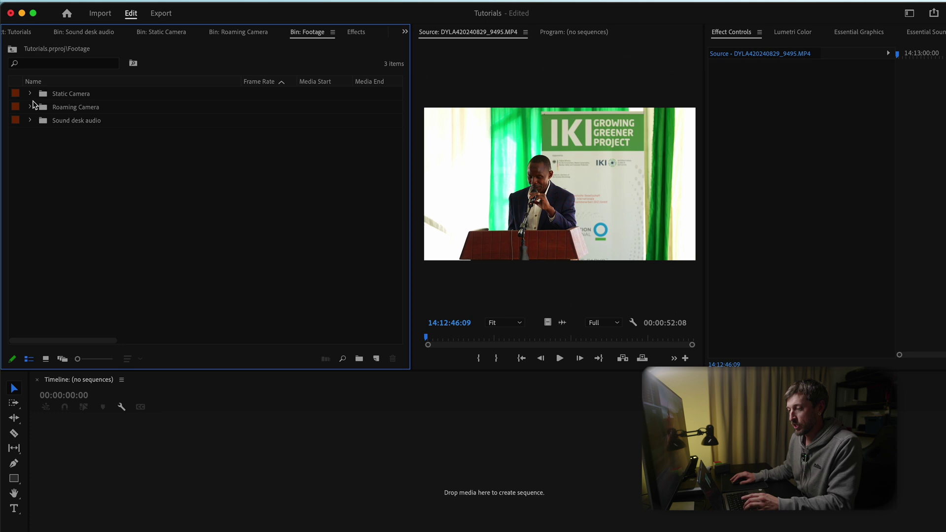
Expand the Sound desk audio and Static Camera bins and inspect their first clips
left_click(29, 120)
left_click(77, 134)
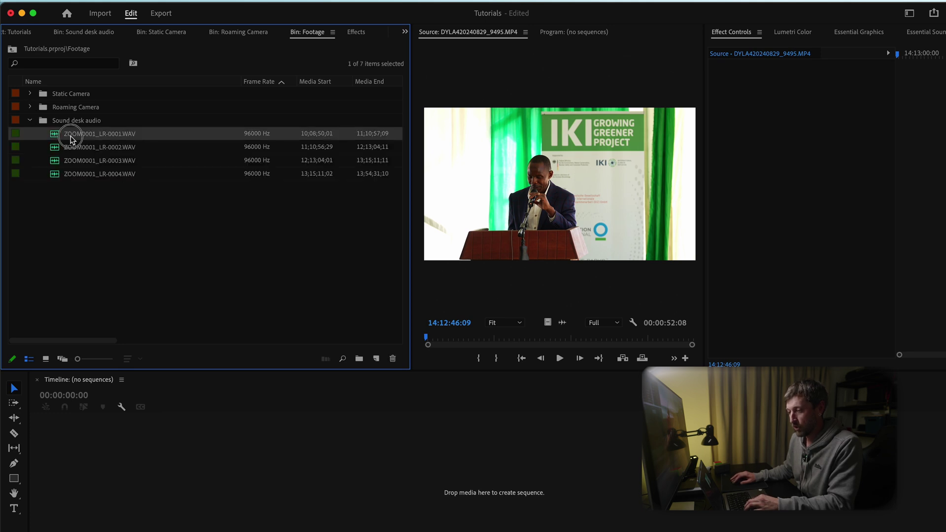
left_click(29, 96)
left_click(67, 106)
left_click(57, 136)
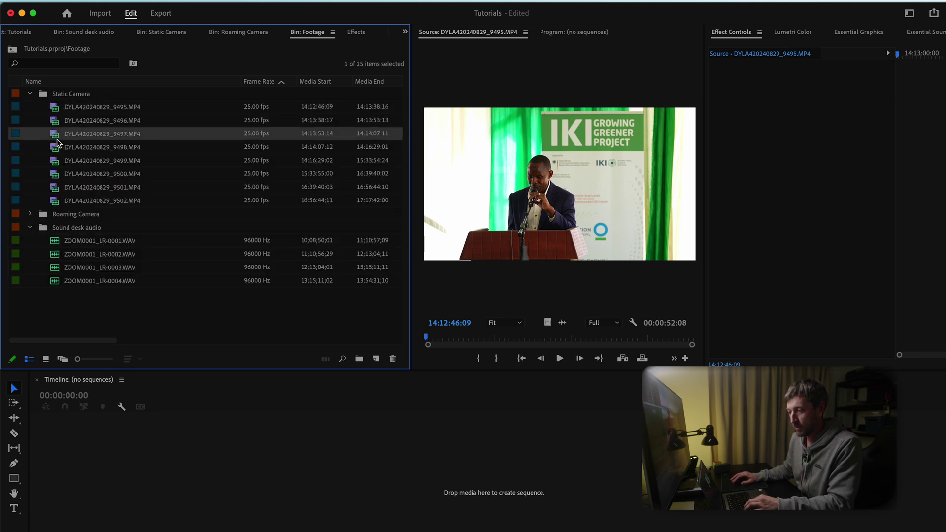
key("super+shift+a")
Expand the Roaming Camera bin and scroll through clips DYL20240829_9662 to _9775
left_click(29, 215)
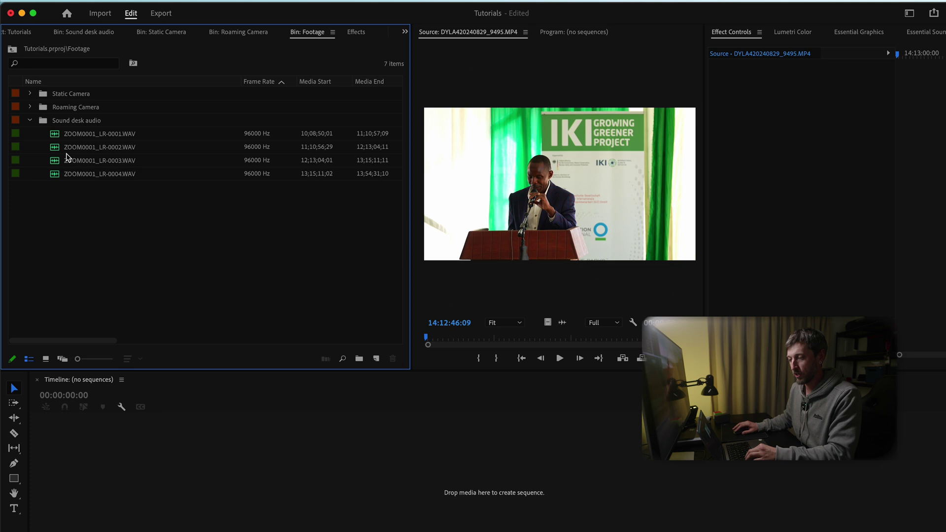
left_click(30, 94)
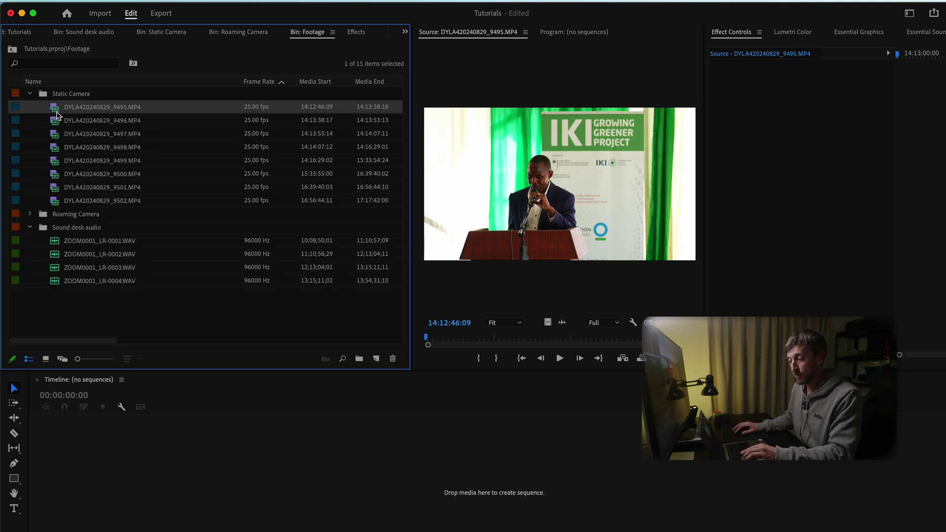
left_click(30, 214)
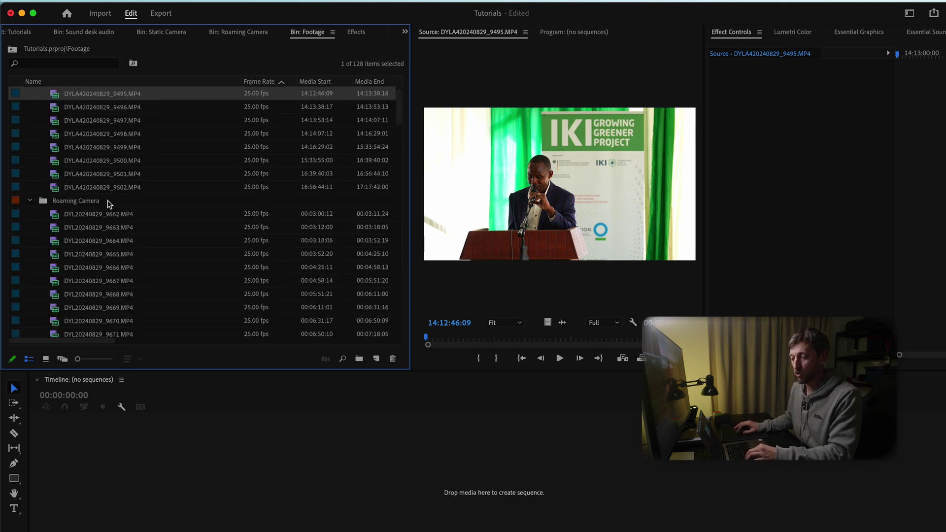
scroll(102, 135, "down", 15)
scroll(102, 135, "down", 10)
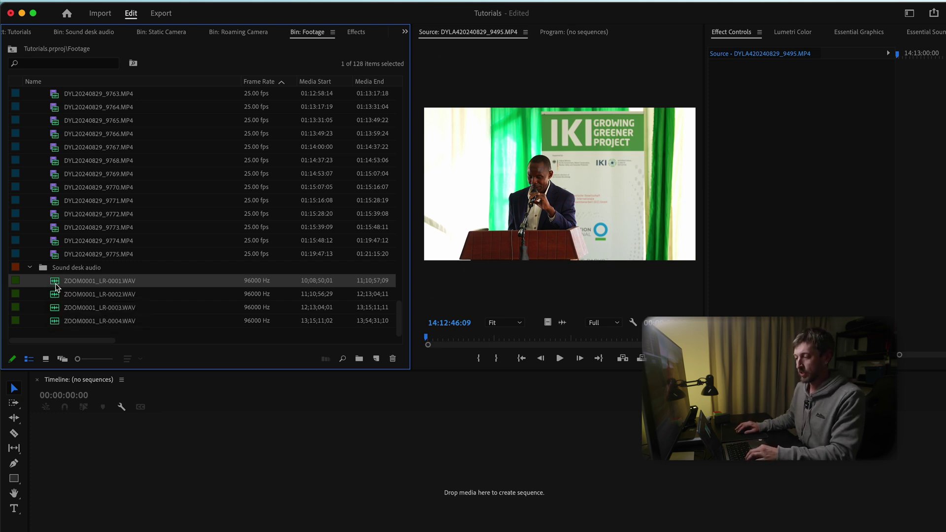
Make a sequence from ZOOM0001_LR-0001.WAV and append the other three WAVs after it on A1
left_click_drag(56, 285, 377, 360)
scroll(140, 325, "down", 1)
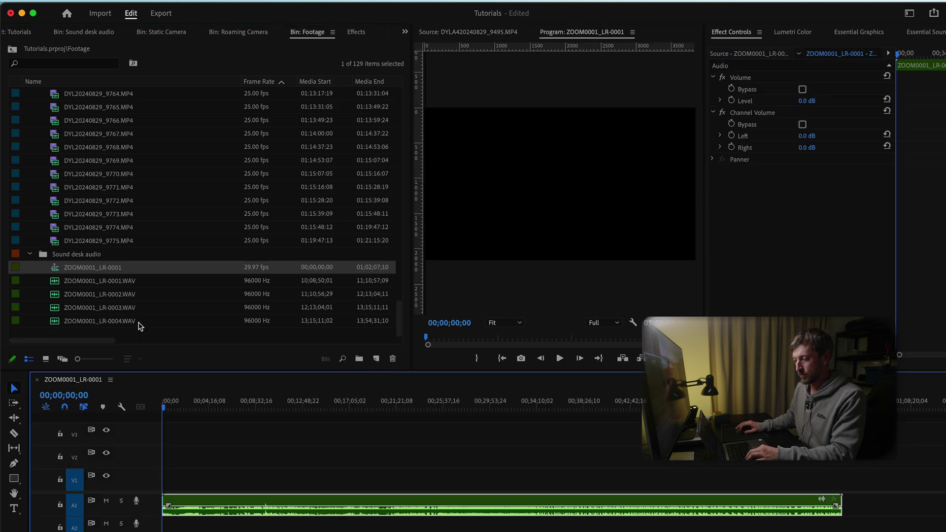
left_click(54, 296)
left_click(56, 310, "shift")
left_click(53, 323, "shift")
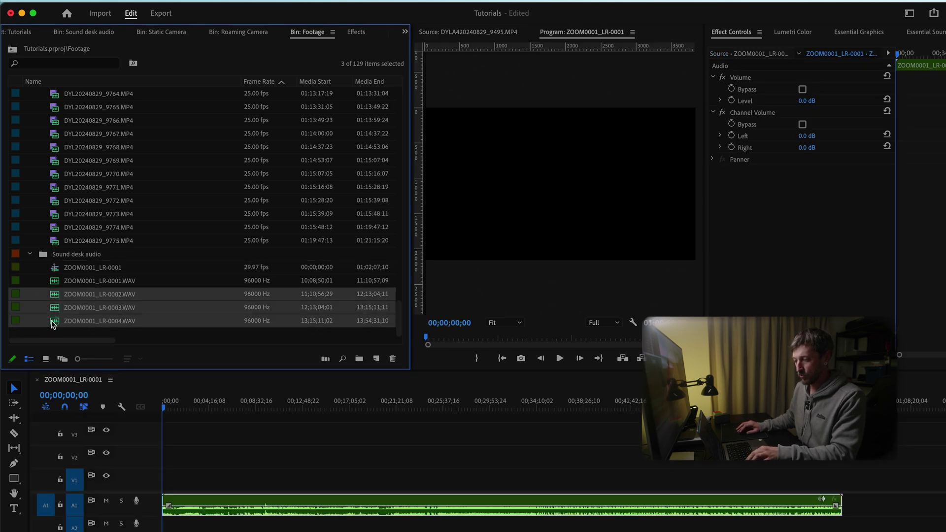
left_click_drag(53, 302, 844, 507)
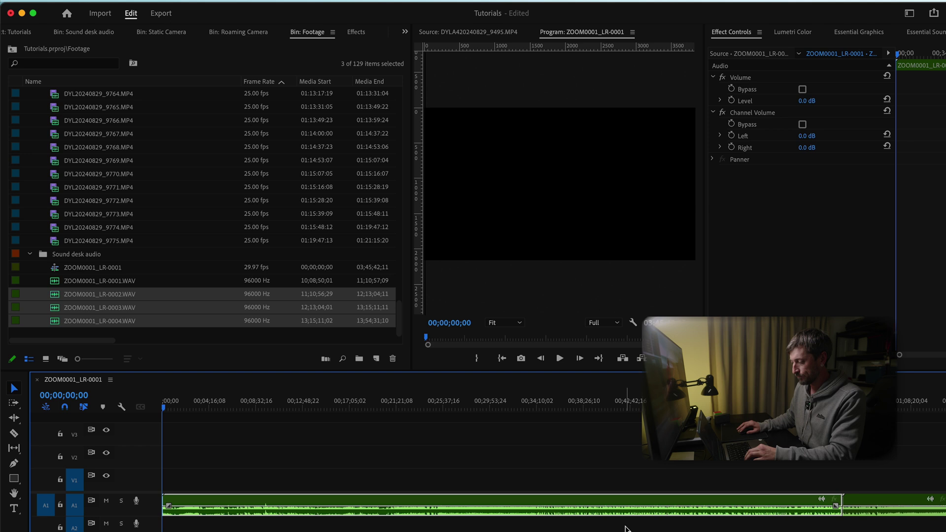
left_click_drag(353, 407, 658, 401)
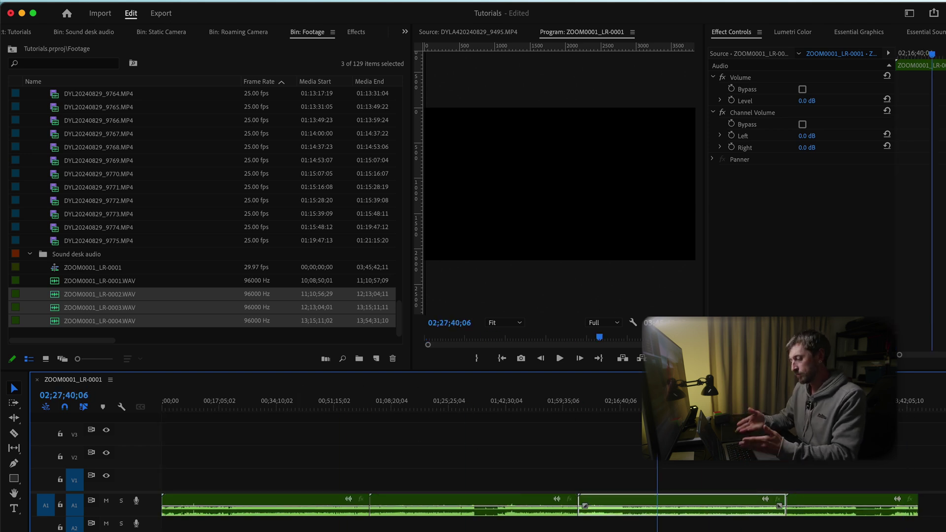
Rename the new audio sequence to 'All audio'
left_click(81, 267)
right_click(91, 268)
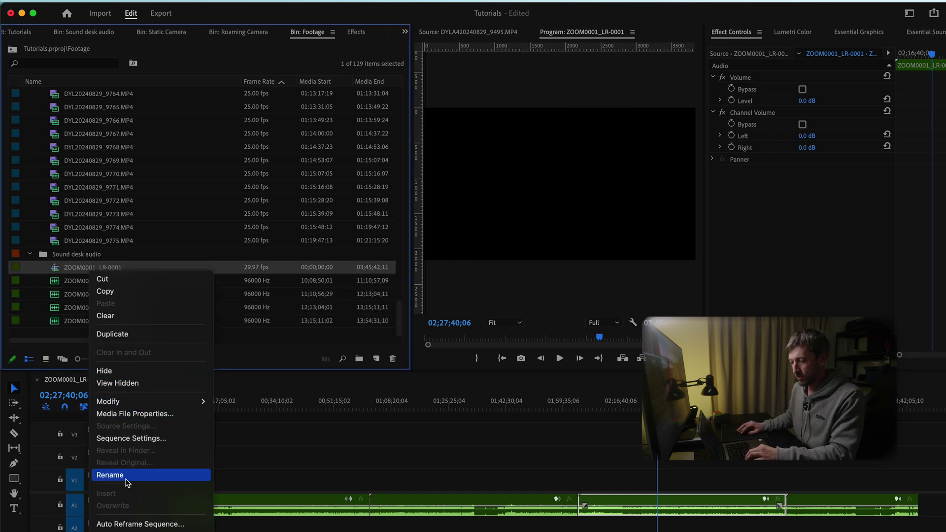
left_click(183, 438)
type("All a")
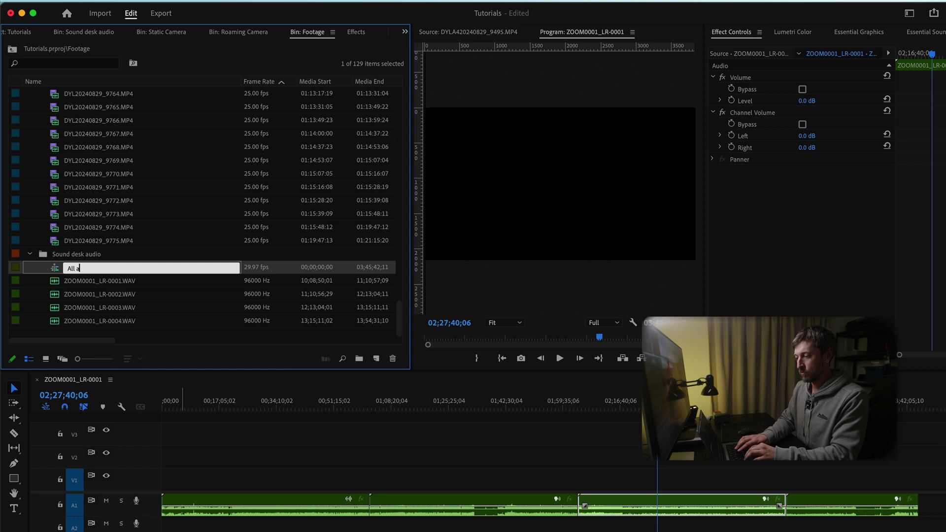
type("udio")
key("Return")
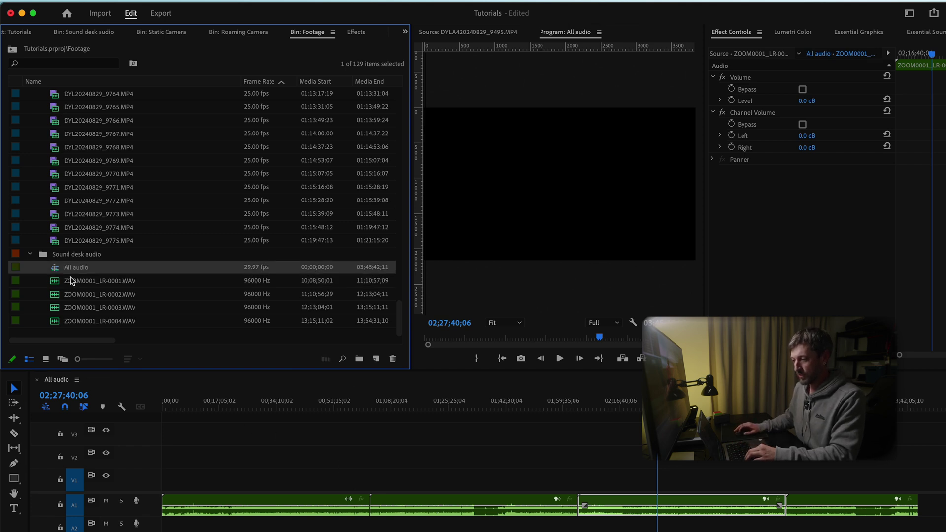
Select static camera clips 9495–9502 together with the All audio sequence
scroll(71, 281, "up", 20)
double_click(53, 123)
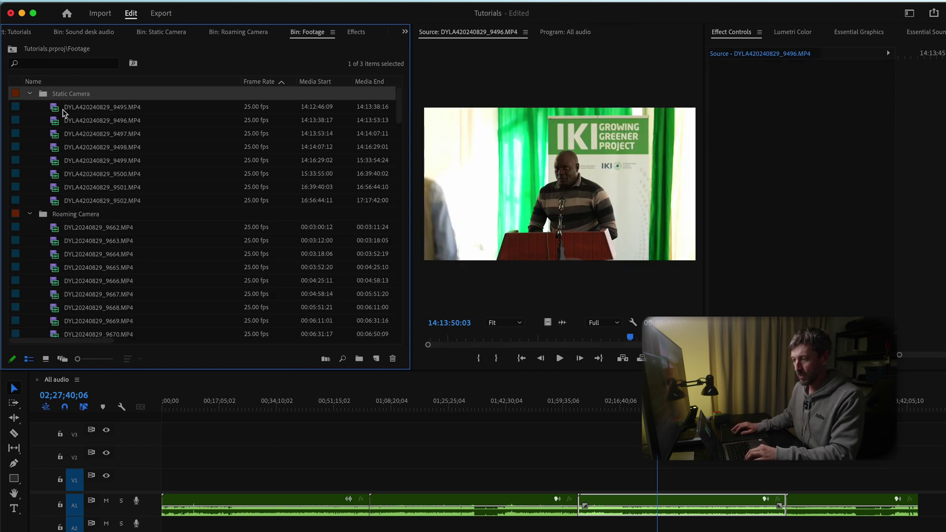
left_click(63, 108)
left_click(57, 200, "shift")
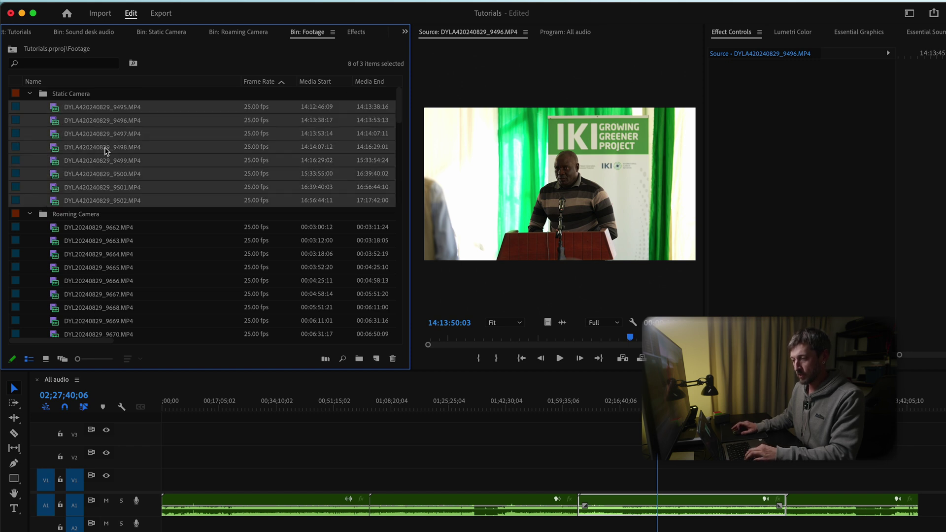
scroll(59, 222, "down", 20)
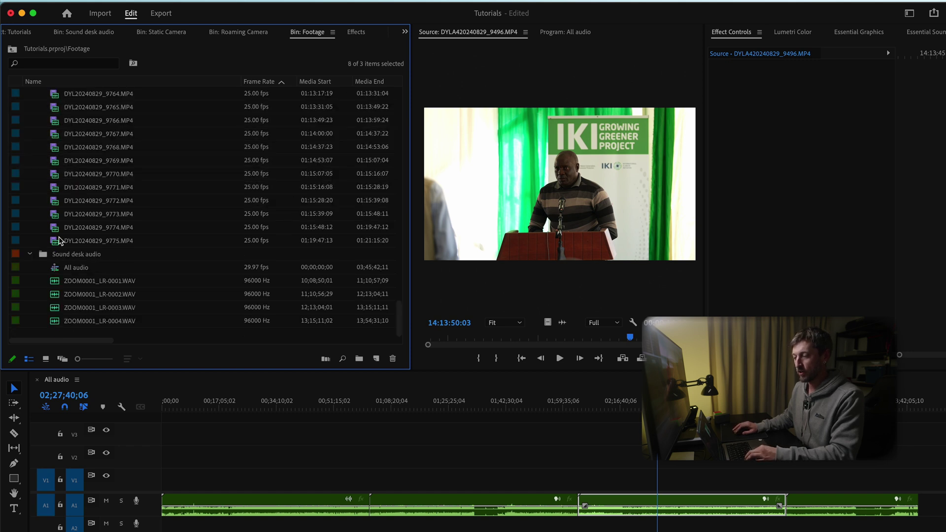
left_click(56, 272, "super")
scroll(68, 271, "up", 20)
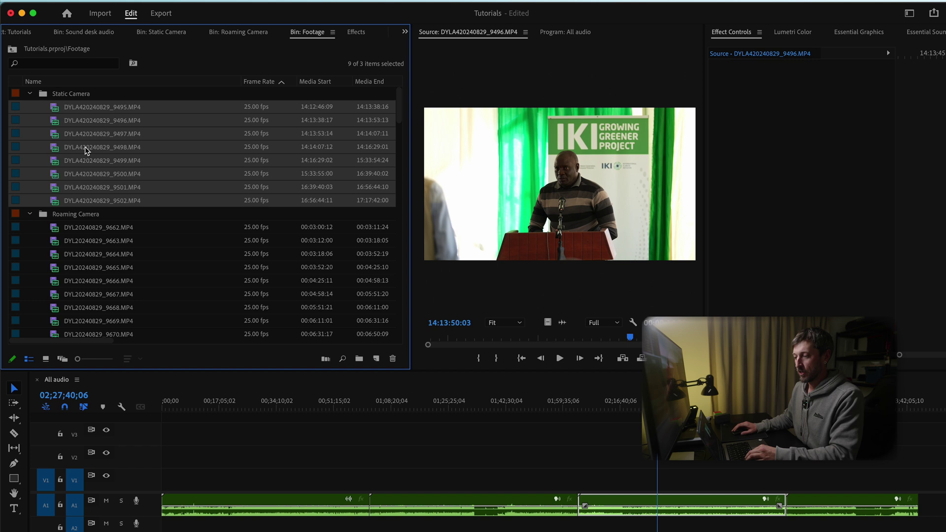
Create a multi-camera source sequence from them named 'All audio and static camera'
right_click(68, 177)
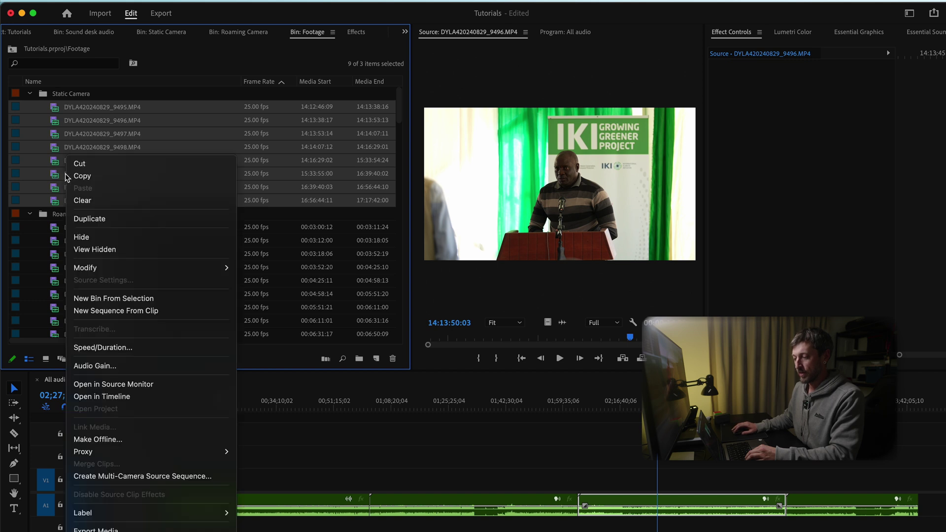
left_click(134, 479)
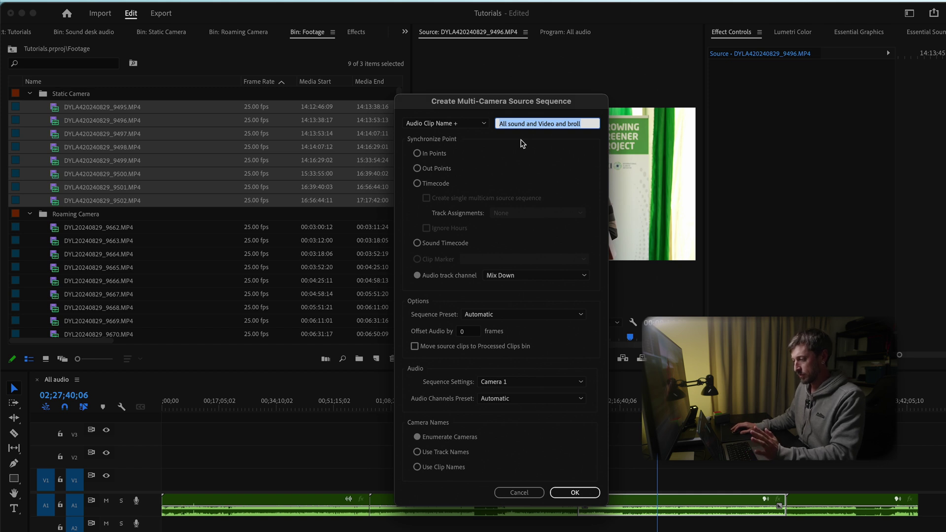
left_click(505, 125)
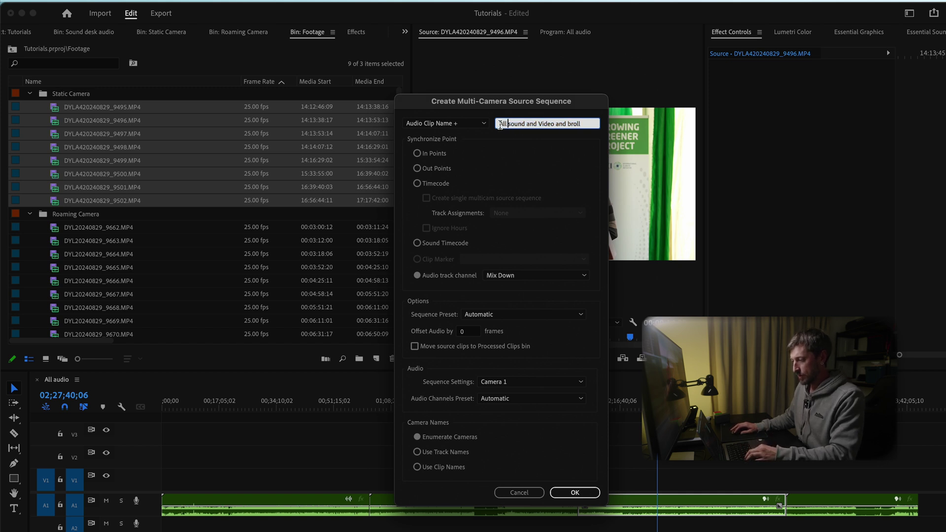
key("super+a")
type("All aud")
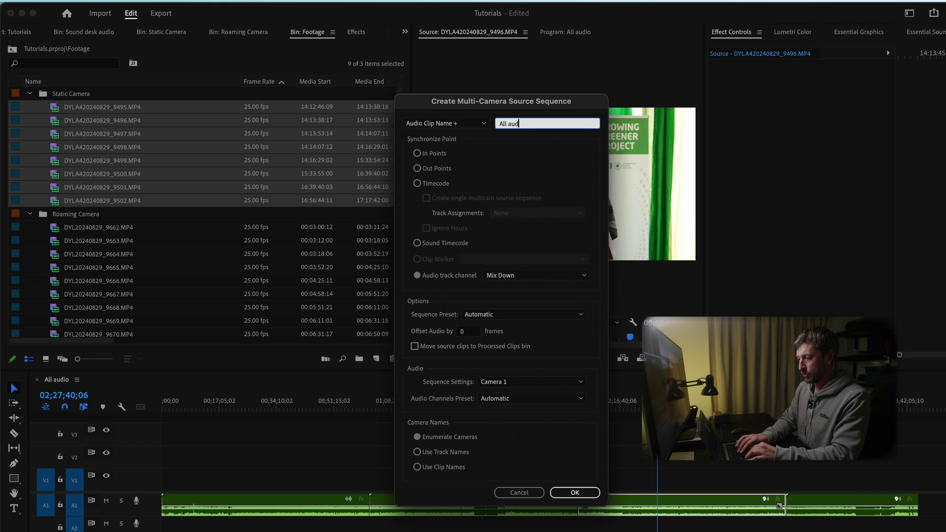
type("io and st")
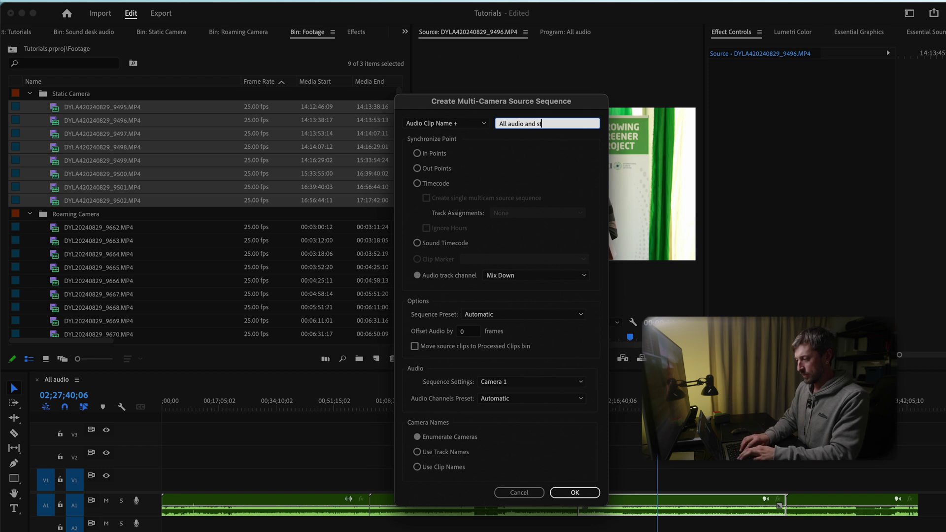
type("atic camera")
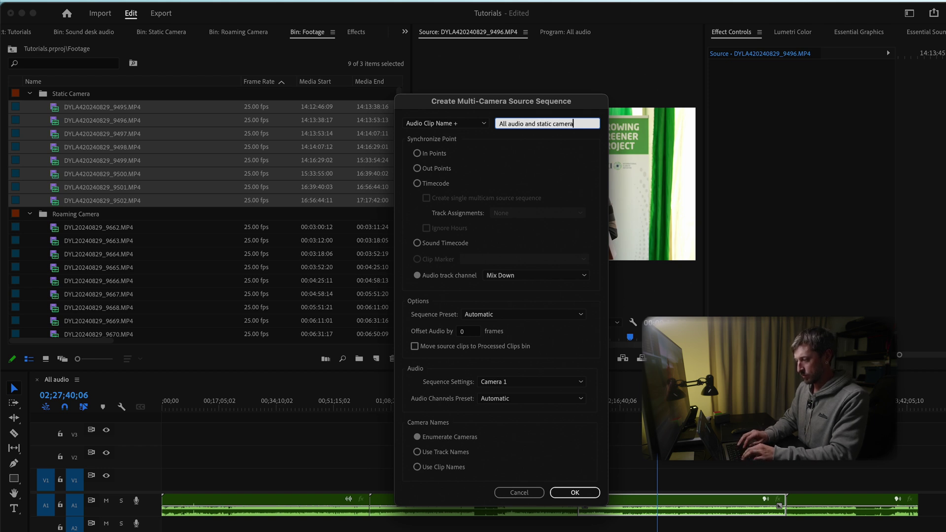
left_click(575, 493)
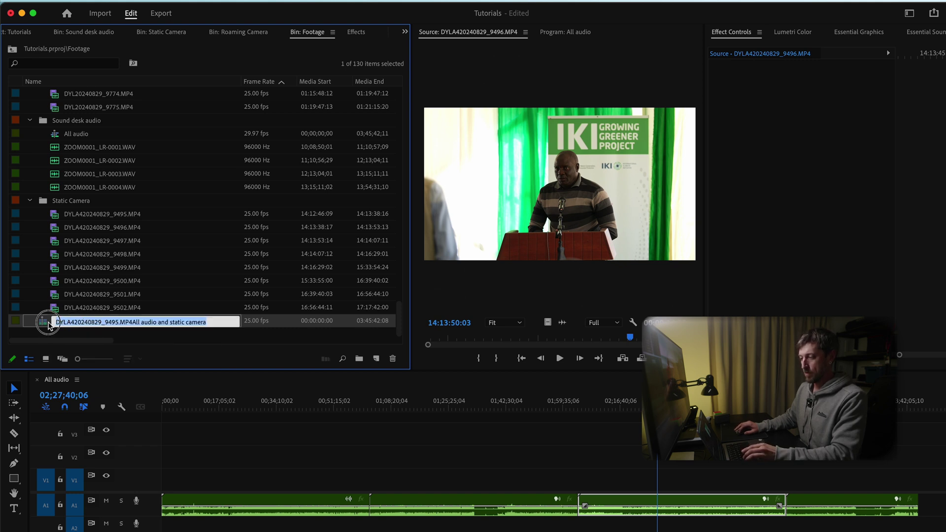
double_click(43, 323)
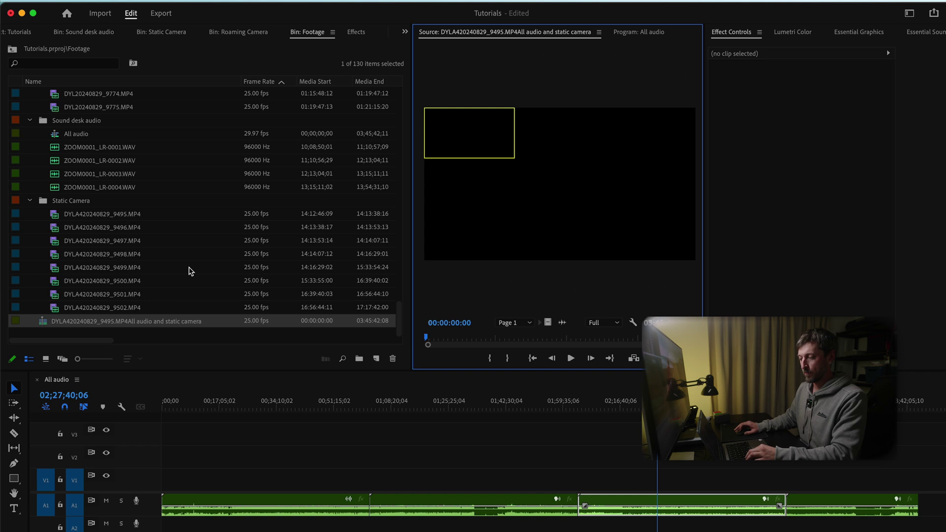
left_click(103, 316)
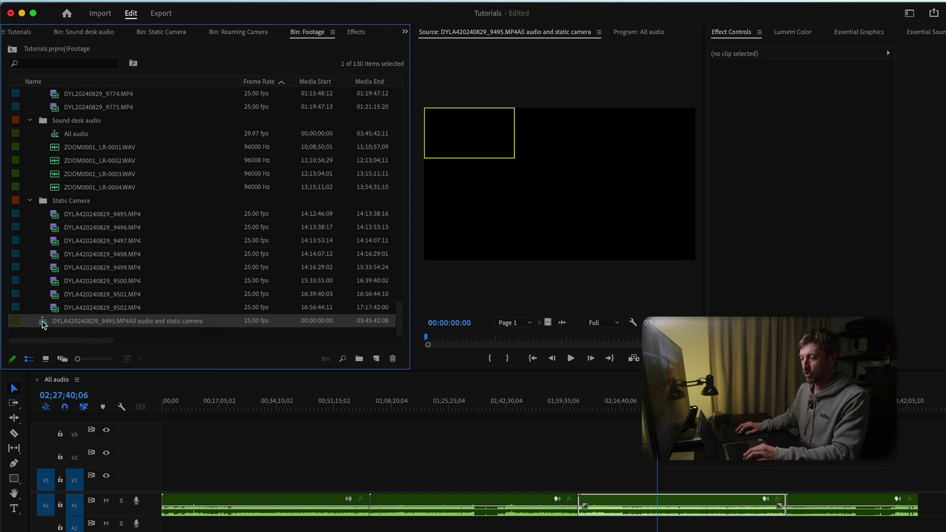
left_click_drag(43, 323, 377, 362)
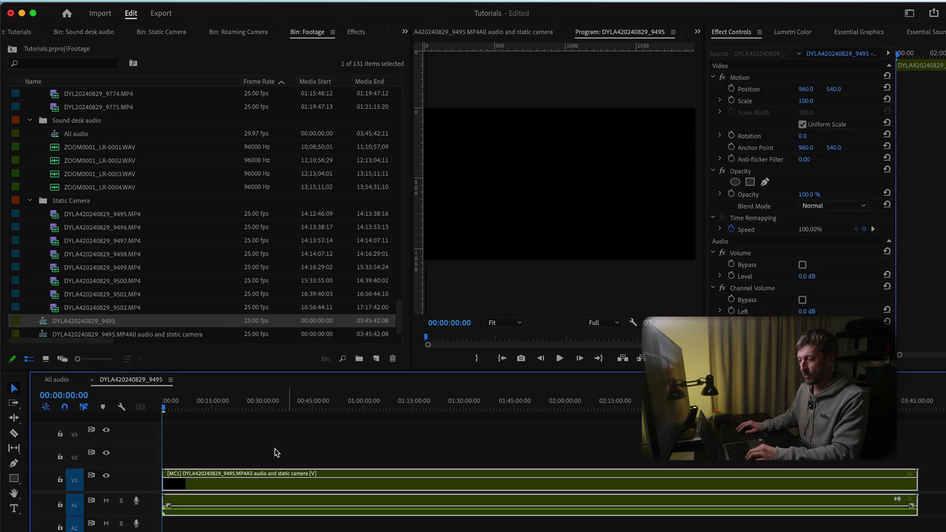
left_click(279, 446)
left_click_drag(269, 410, 302, 474)
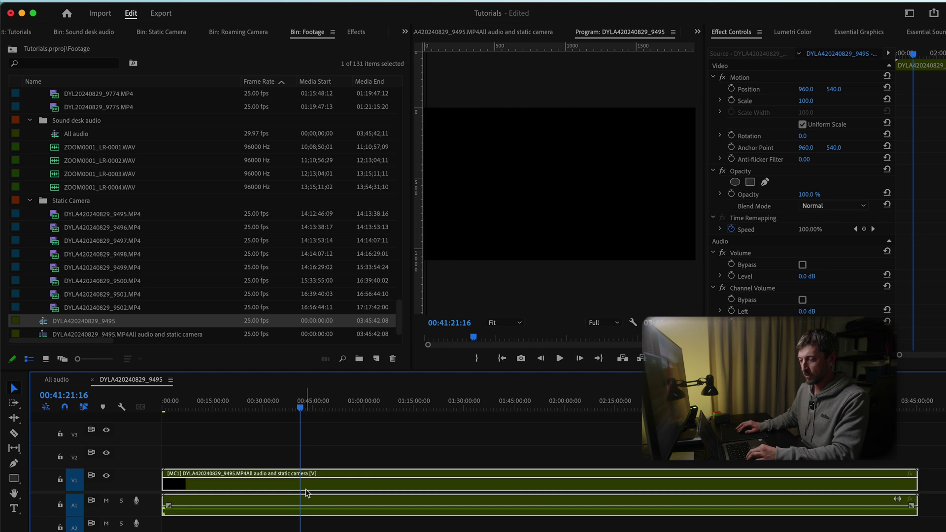
double_click(310, 488)
left_click_drag(321, 416, 470, 407)
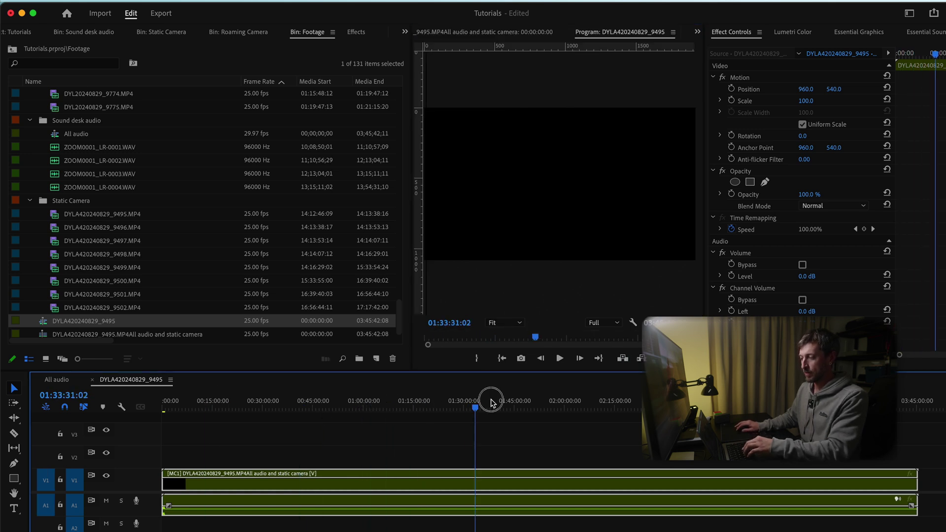
left_click(191, 407)
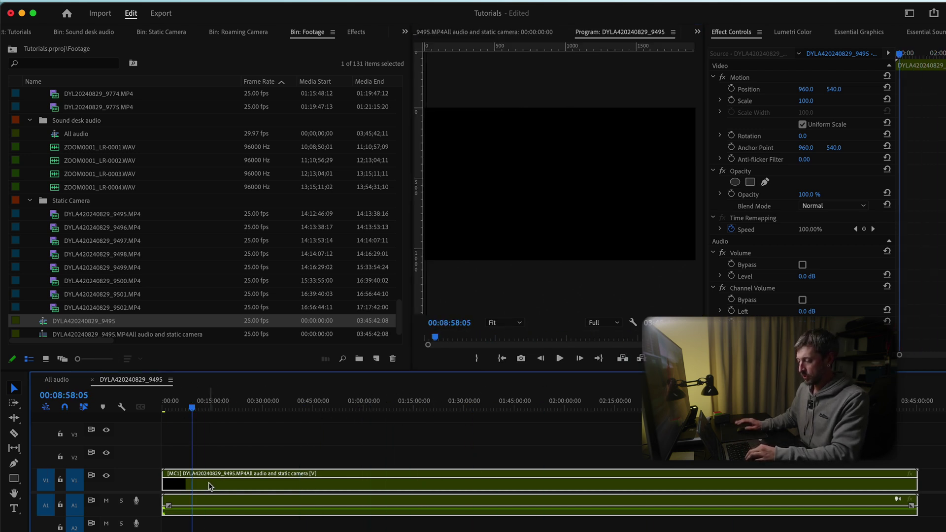
key("Delete")
left_click(77, 334)
left_click(77, 324)
key("Delete")
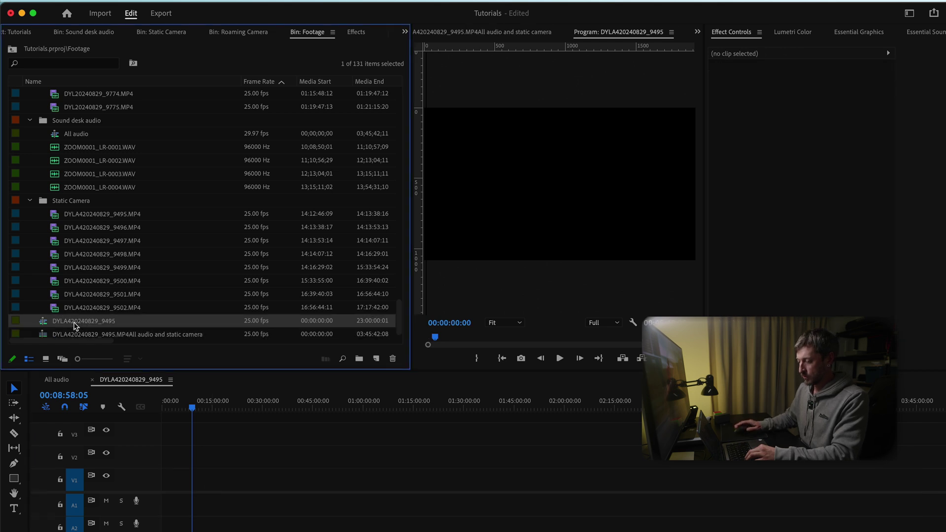
Open the DYLA420240829_9495.MP4All audio and static camera sequence in the timeline and scrub through it
left_click(64, 321)
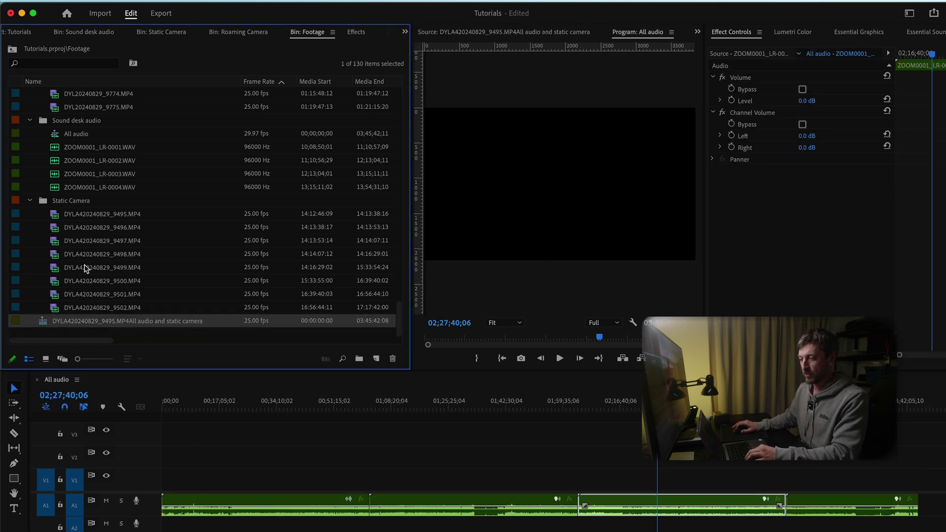
right_click(58, 325)
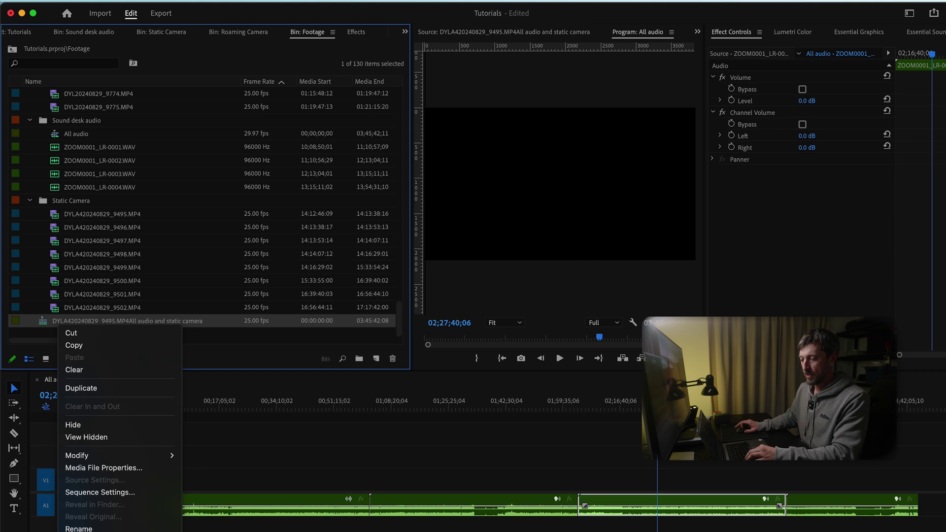
scroll(118, 385, "down", 10)
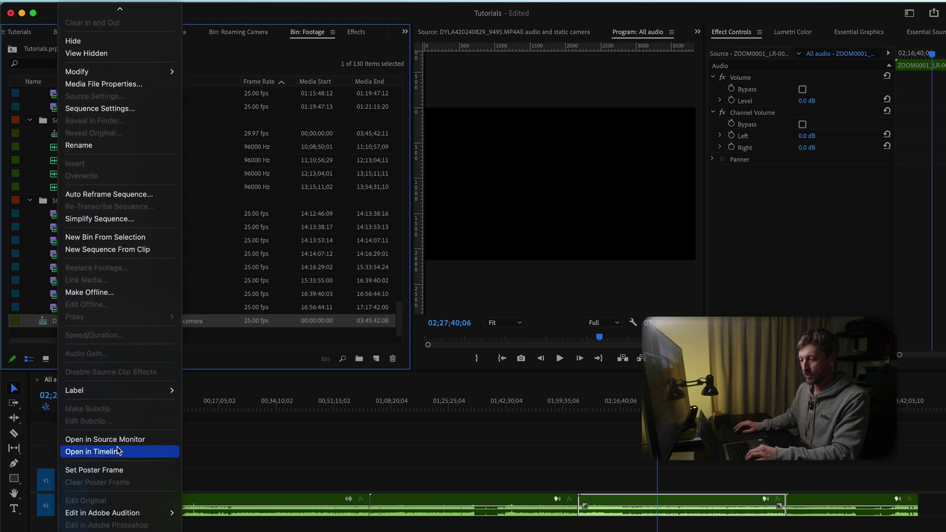
left_click(118, 456)
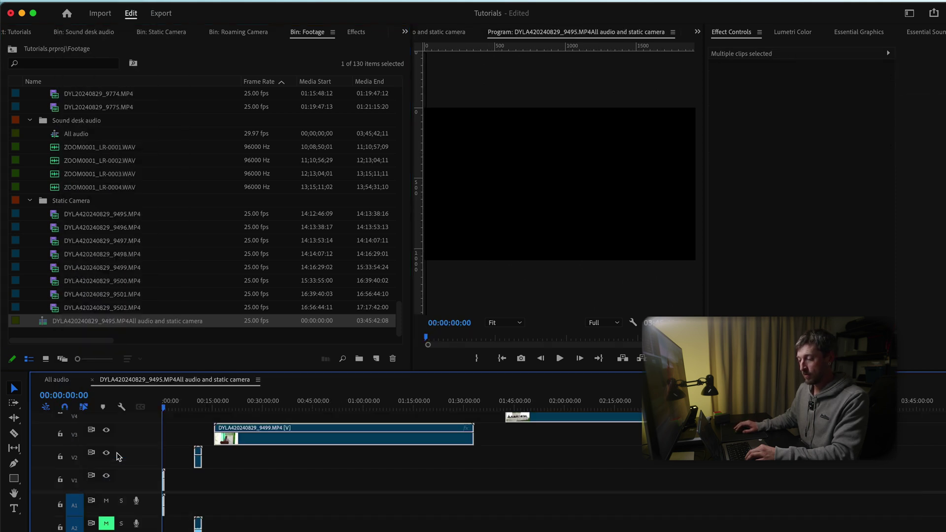
scroll(286, 463, "up", 3)
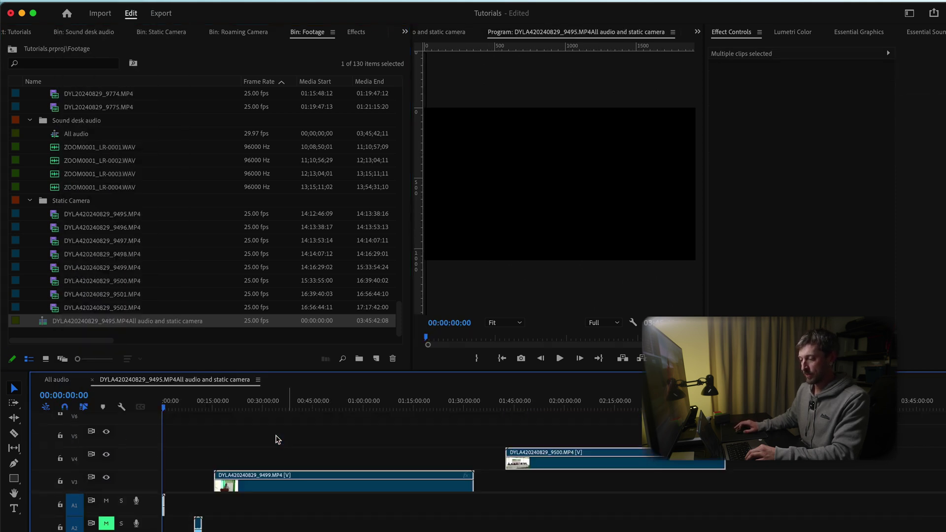
left_click_drag(236, 405, 581, 407)
scroll(596, 473, "down", 3)
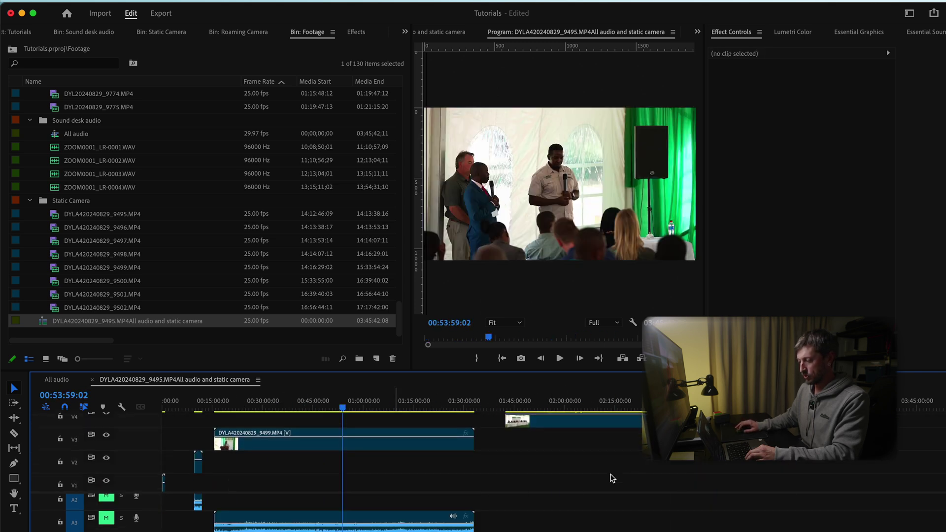
Simplify the multicam sequence into a copy named 'Audio and static camera'
right_click(75, 320)
scroll(128, 470, "down", 5)
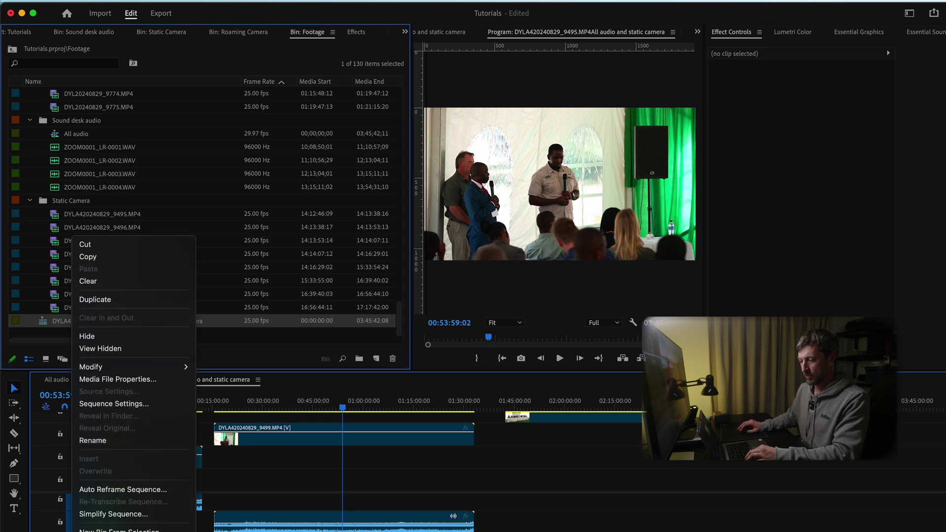
left_click(132, 452)
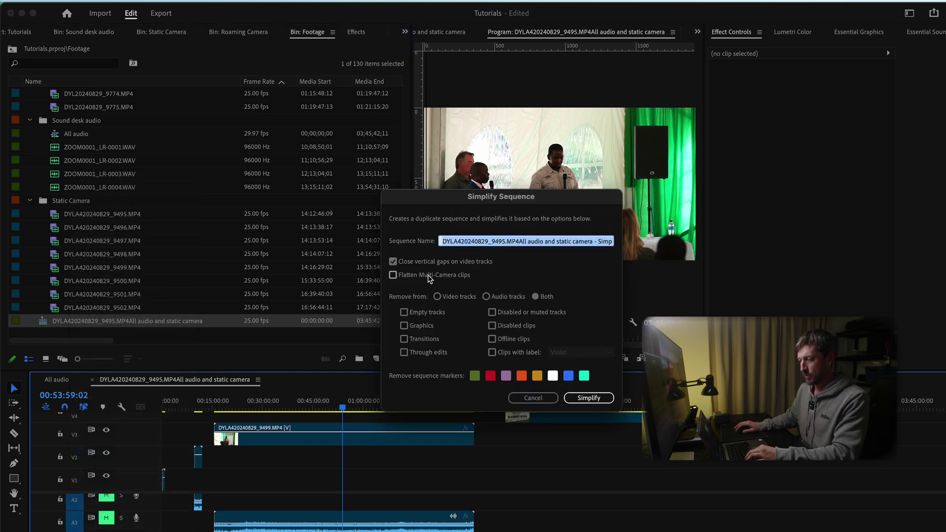
type("A")
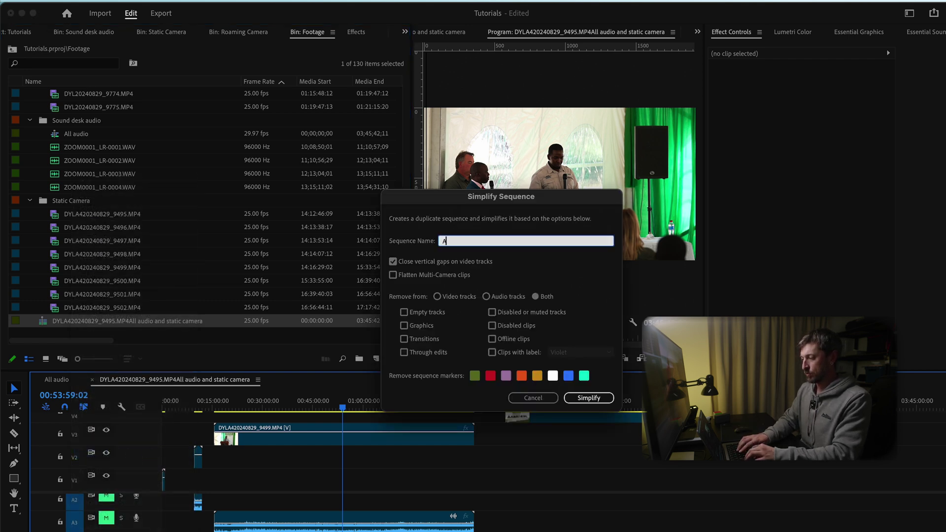
type("udio and stat")
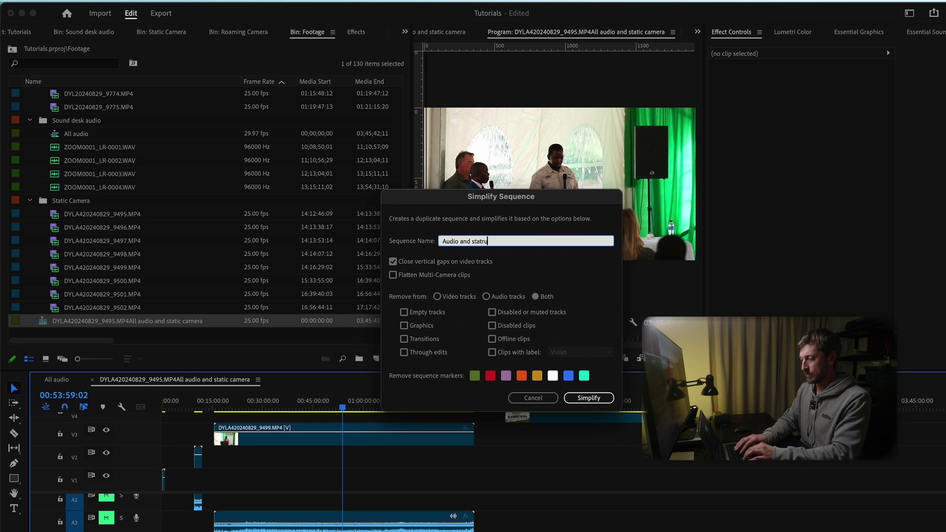
type("ic camera")
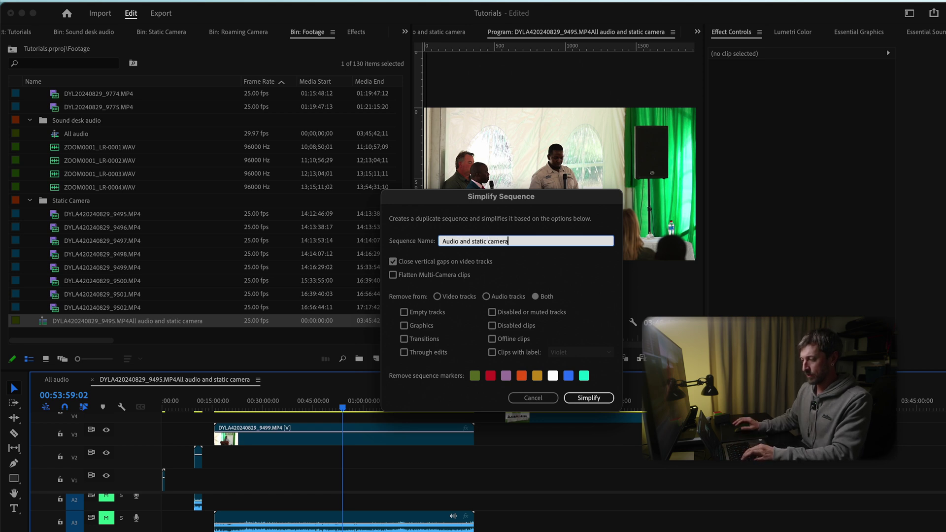
left_click(584, 401)
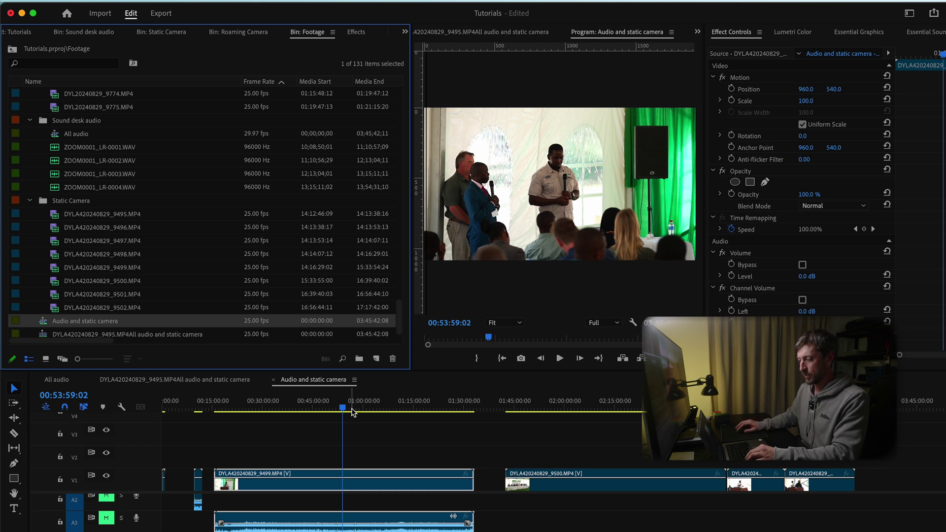
Scrub the new sequence and select clips on the lower tracks to inspect them
left_click_drag(353, 412, 383, 410)
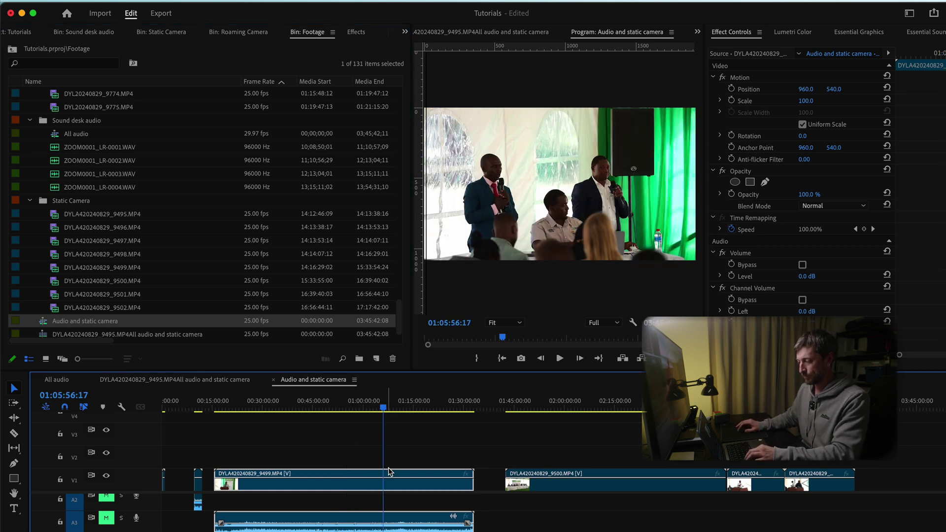
scroll(426, 500, "down", 4)
left_click(497, 509)
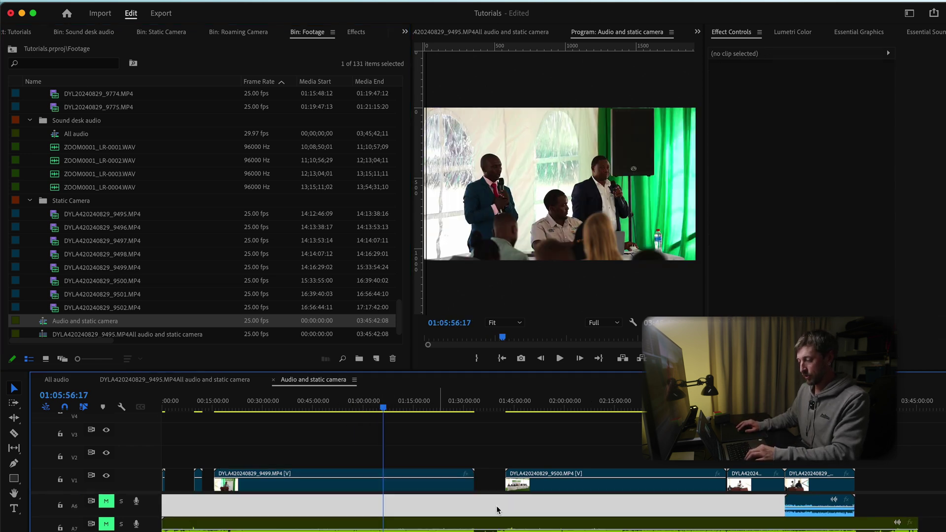
left_click_drag(884, 506, 347, 495)
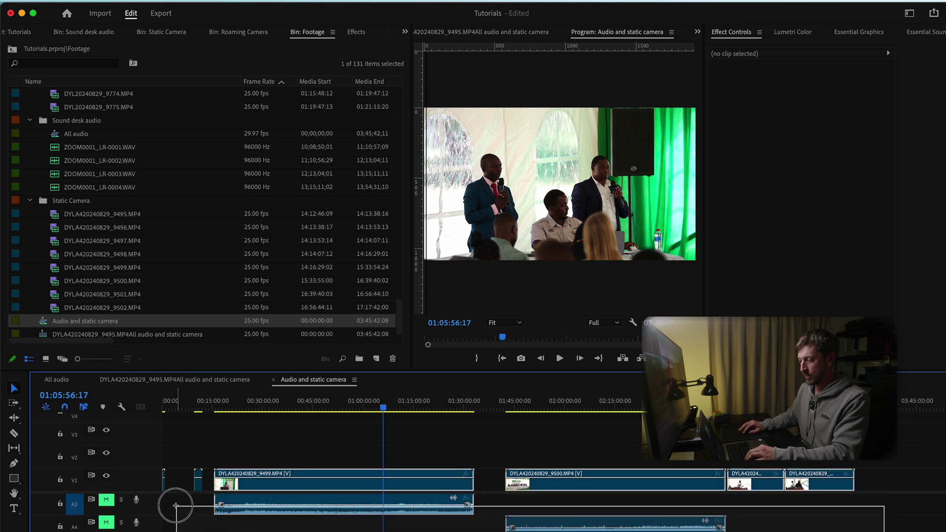
mouse_move(175, 505)
left_mouse_down()
mouse_move(158, 468)
mouse_move(158, 508)
left_mouse_up()
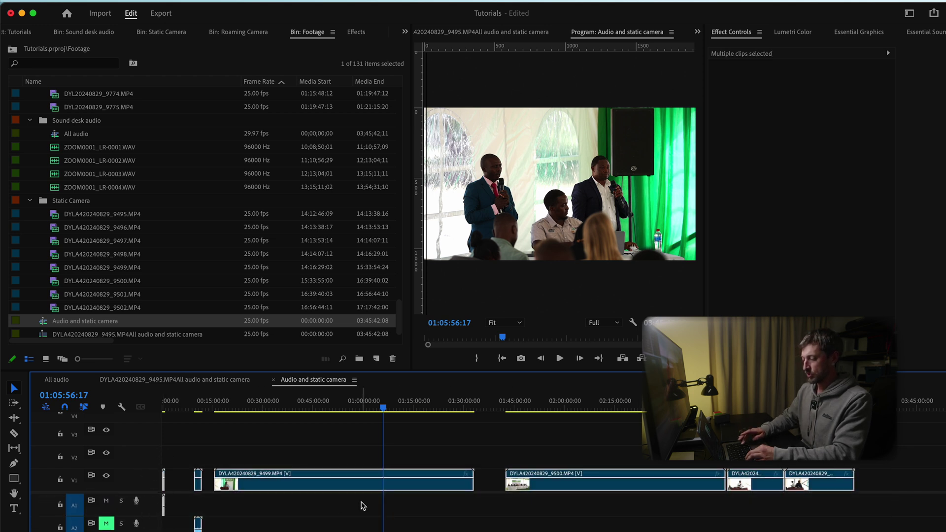
Drag the All audio clip from track A7 up onto track A1 beneath the static camera clips
left_click(363, 506)
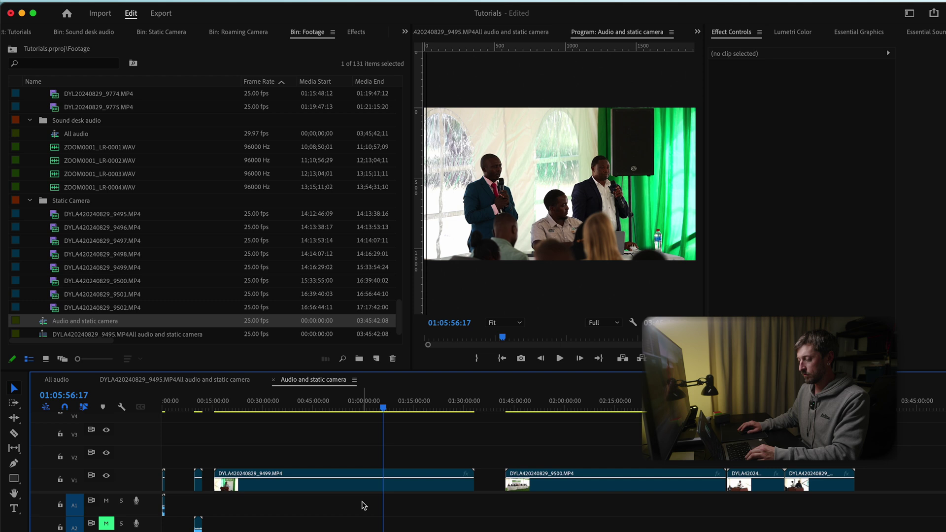
scroll(745, 528, "down", 5)
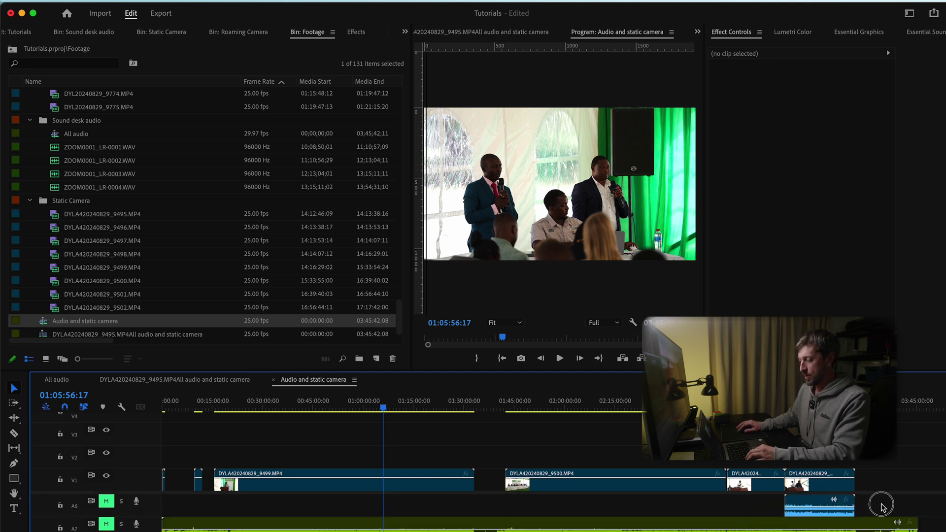
left_click_drag(882, 507, 154, 473)
scroll(74, 515, "up", 5)
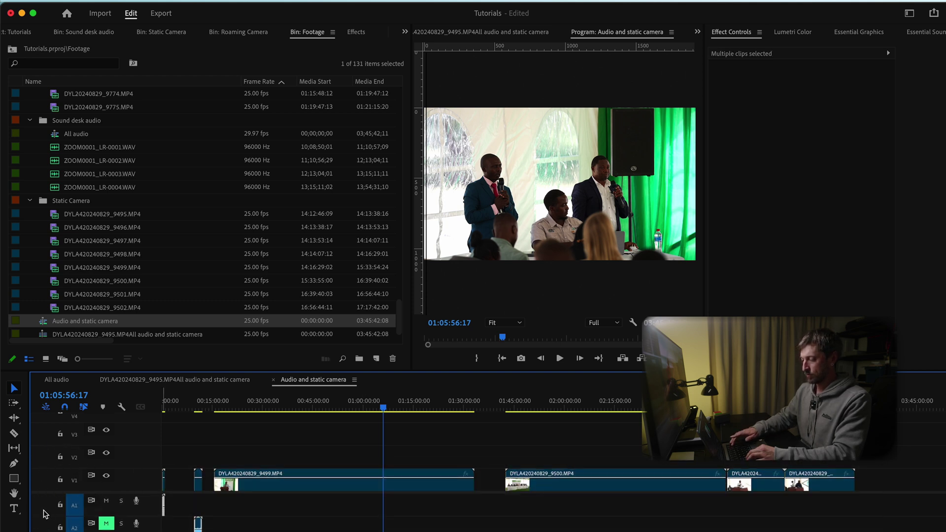
scroll(43, 514, "down", 5)
left_click(296, 515)
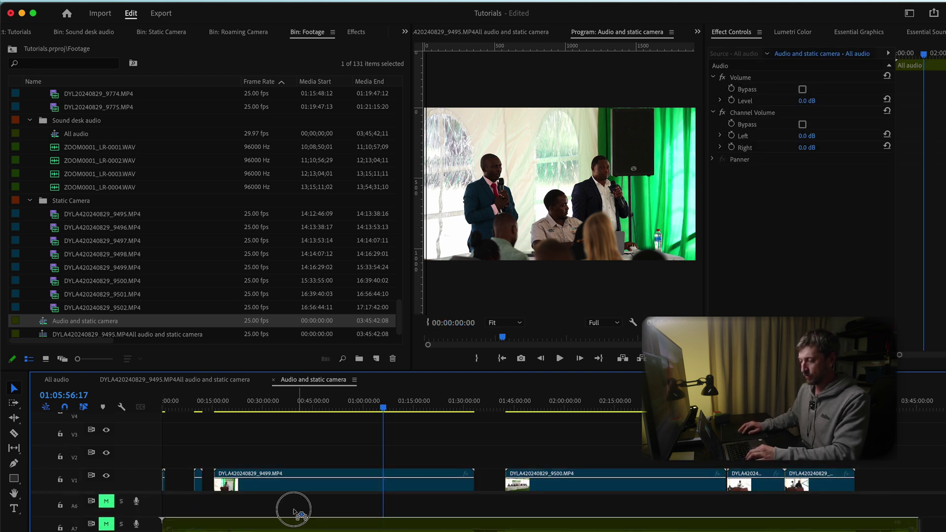
scroll(296, 515, "up", 3)
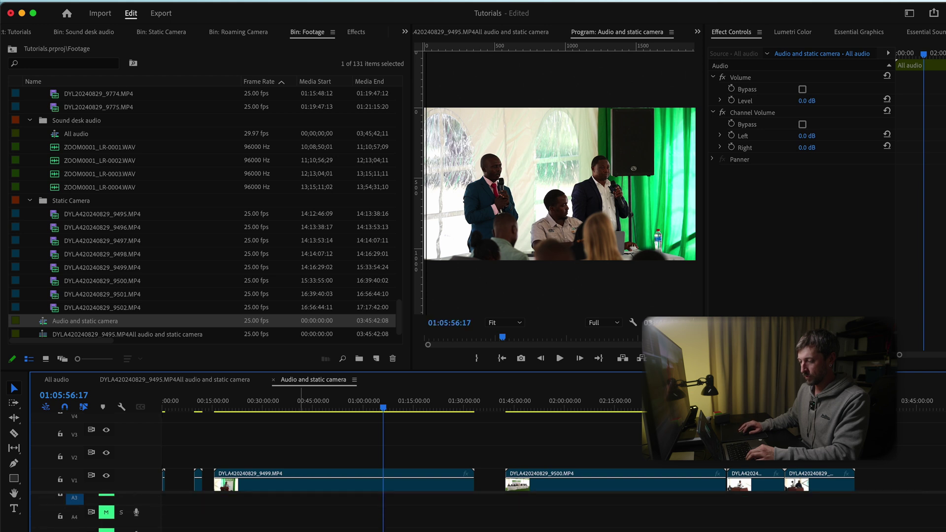
scroll(296, 511, "up", 2)
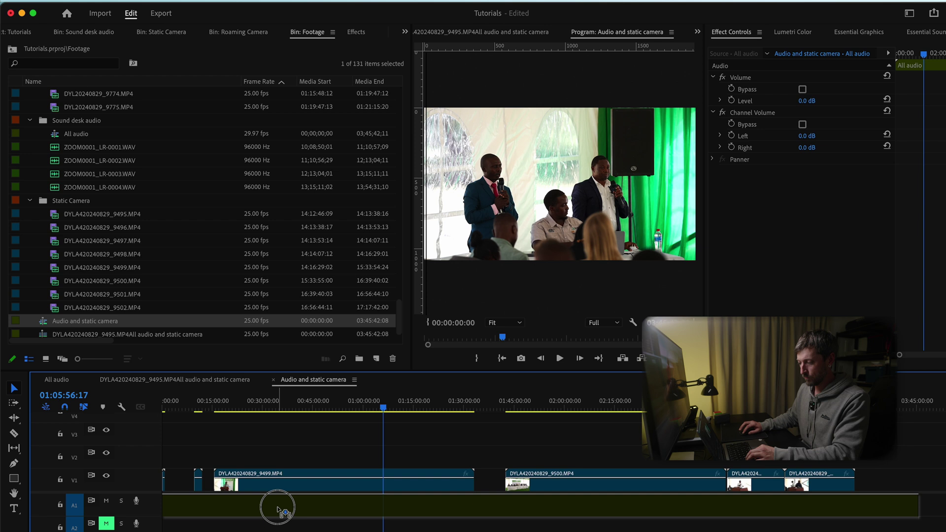
left_click(278, 509)
left_click_drag(424, 405, 514, 405)
left_click(388, 524)
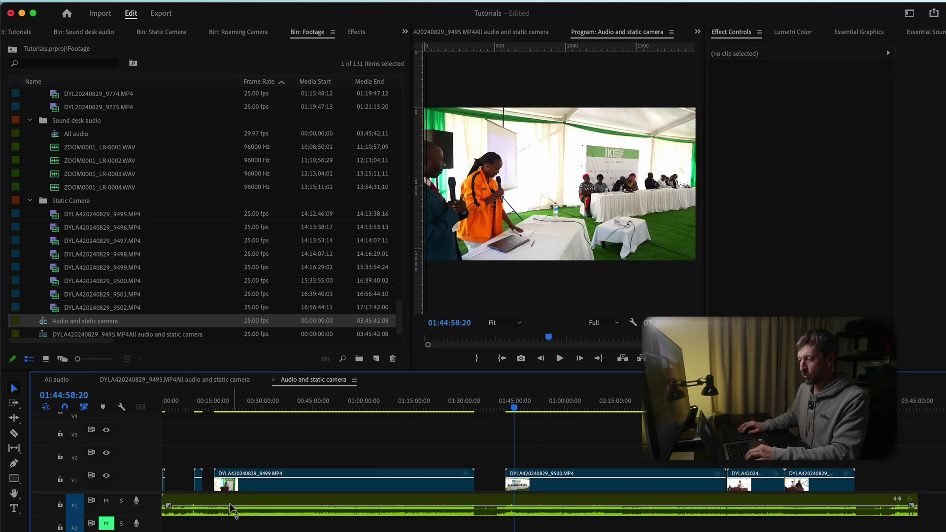
left_click(231, 506)
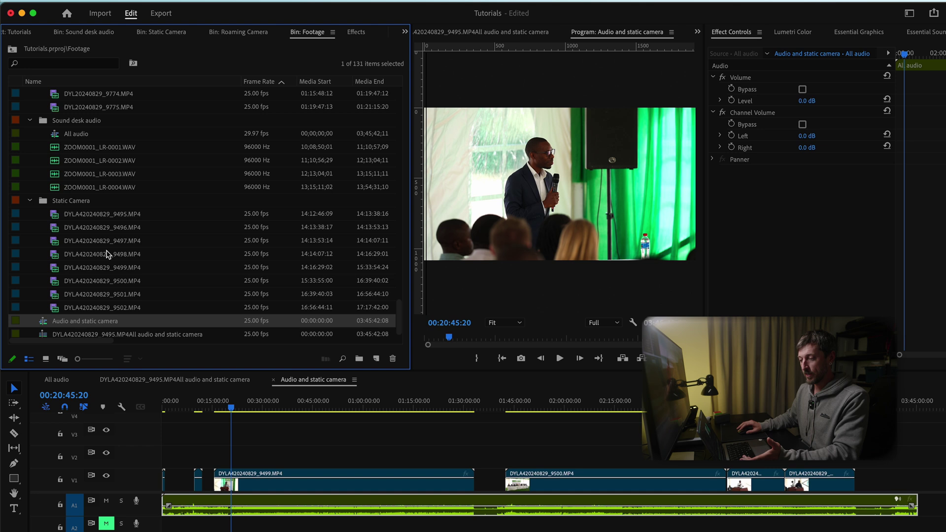
Select the Audio and static camera sequence in the bin and clear the timeline selection
left_click(64, 306)
left_click(43, 324)
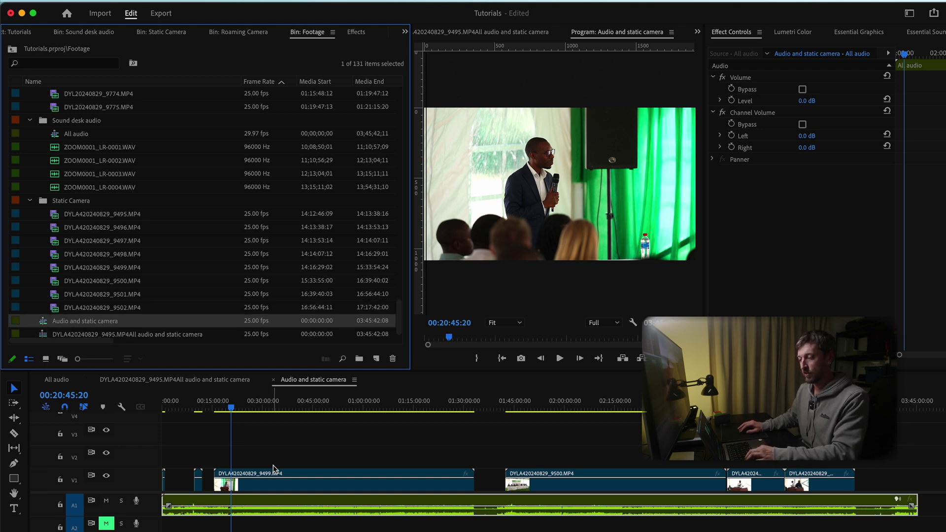
left_click(311, 414)
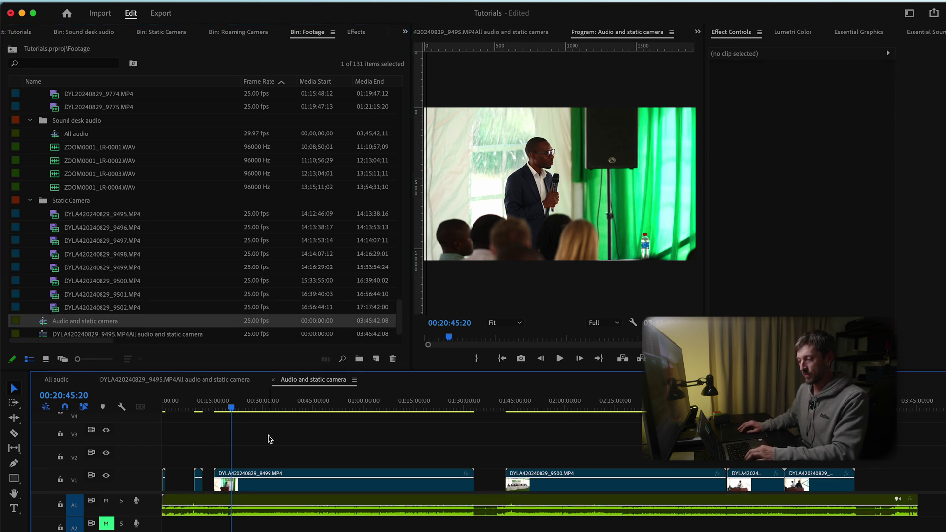
left_click(48, 321)
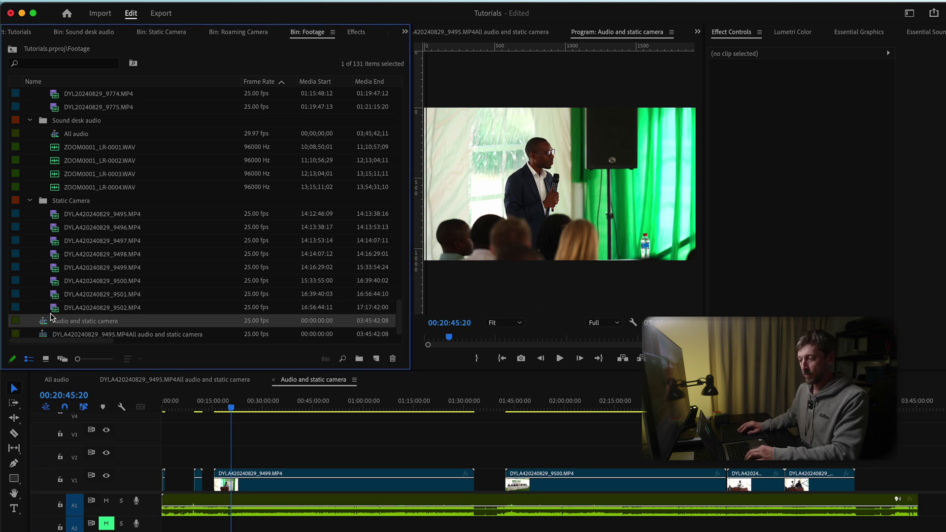
scroll(69, 270, "up", 5)
scroll(69, 270, "up", 15)
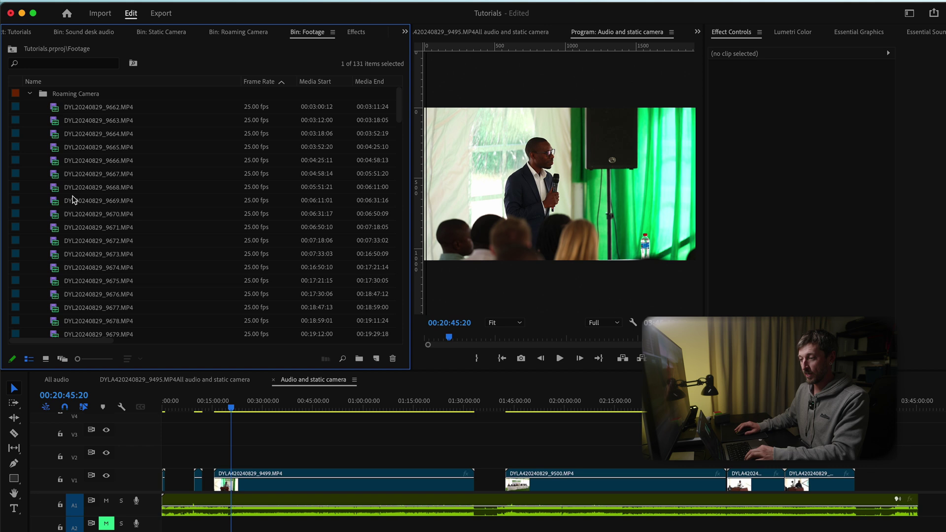
Select roaming camera clips DYL20240829_9662 through _9775 plus the Audio and static camera sequence
left_click(58, 111, "shift")
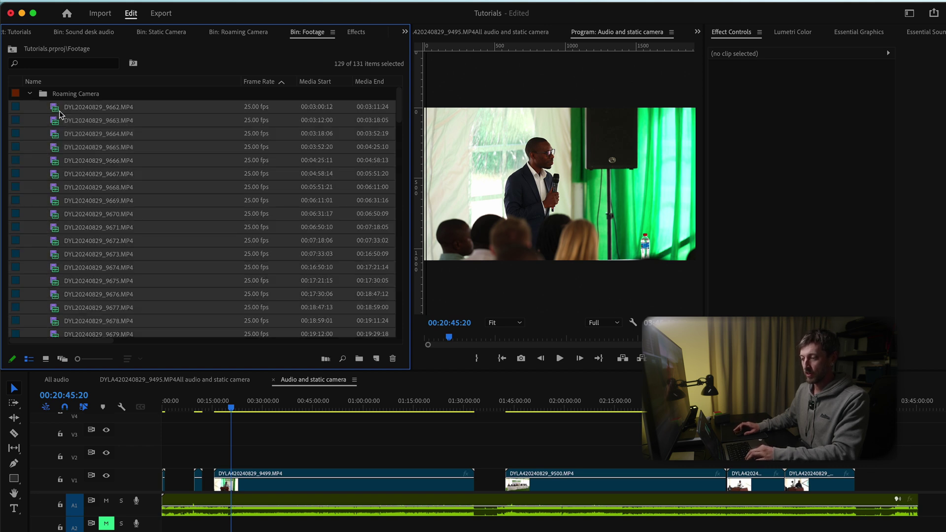
scroll(63, 121, "down", 15)
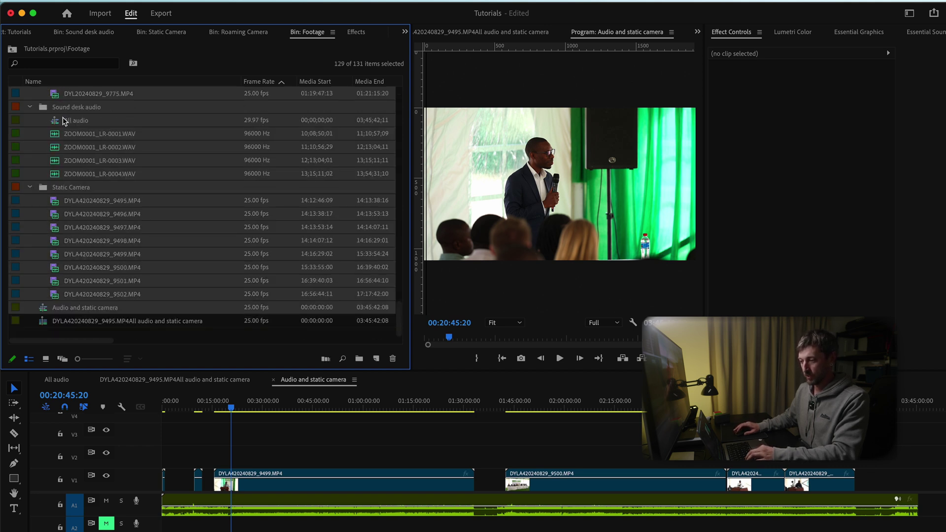
left_click(64, 295)
scroll(89, 183, "up", 8)
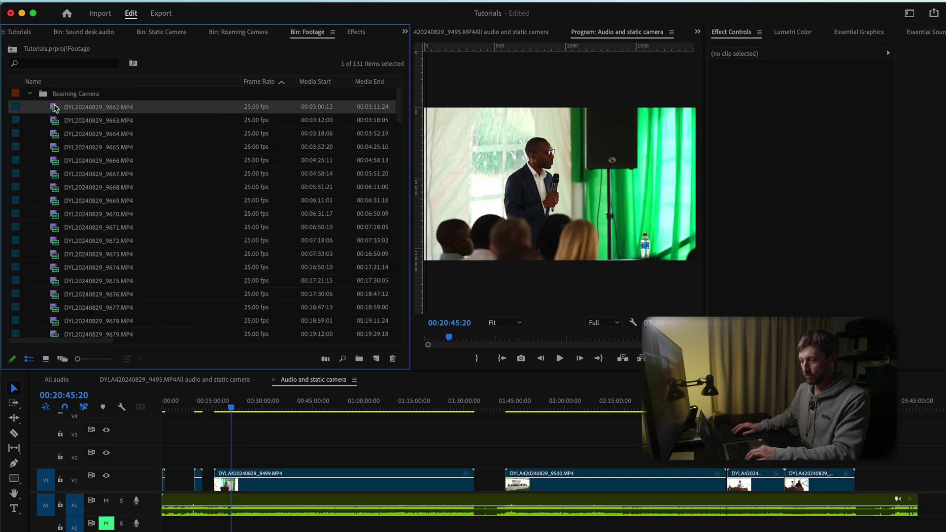
scroll(85, 187, "down", 4)
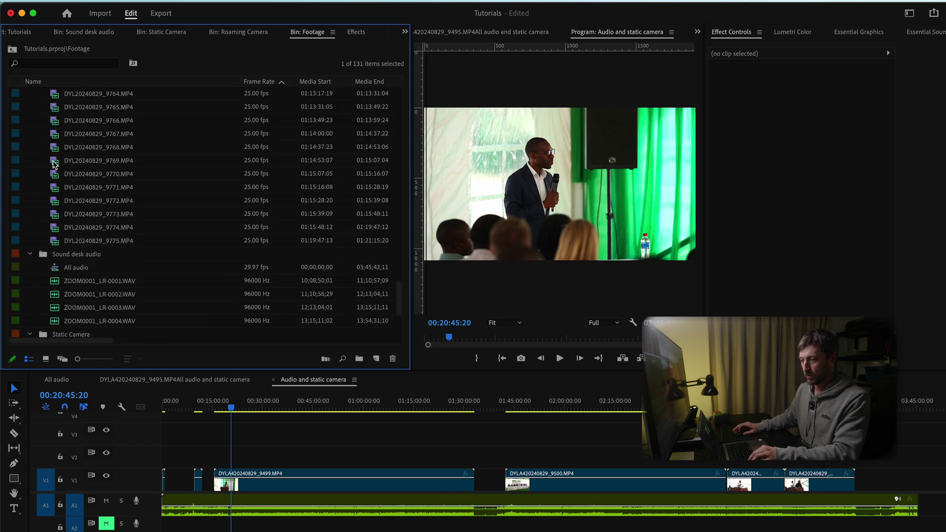
left_click(56, 253, "shift")
scroll(106, 226, "down", 4)
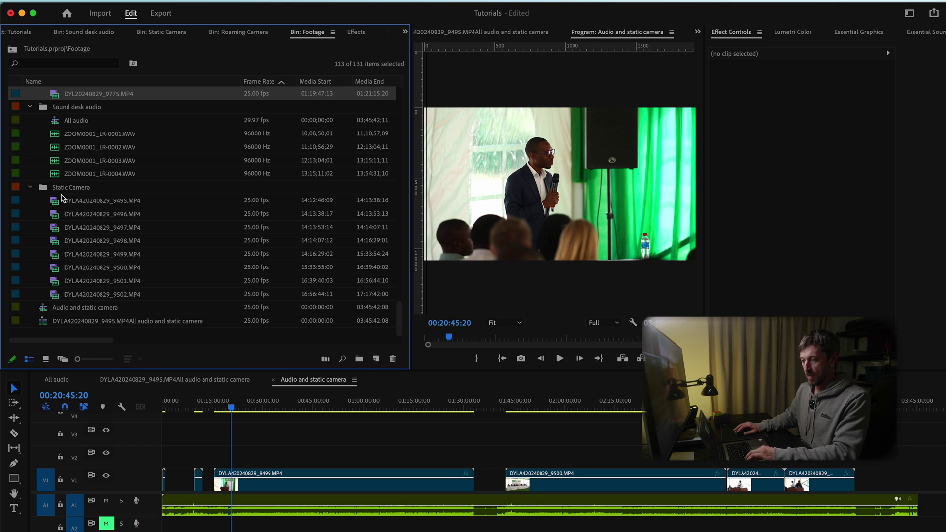
left_click(45, 309, "super")
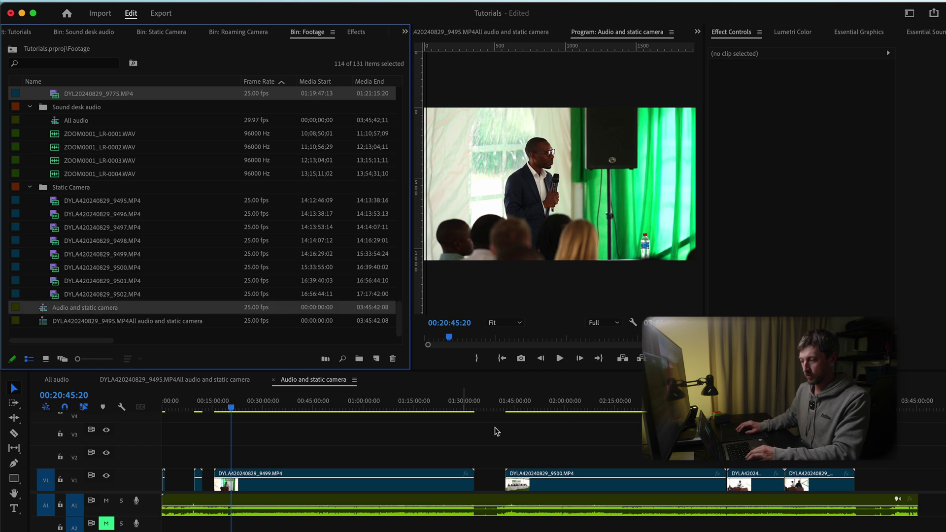
Create a multi-camera source sequence with the audio clip name 'All audio and static camera and broll'
right_click(84, 309)
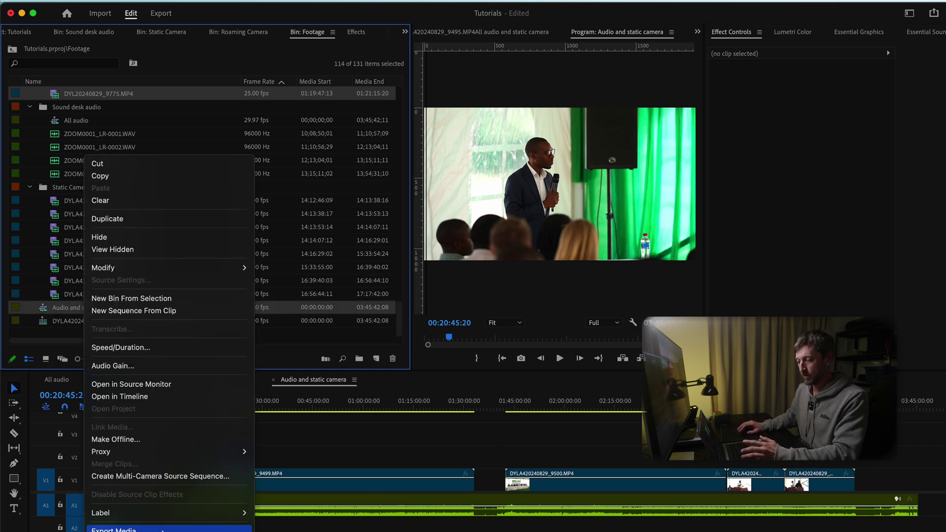
left_click(160, 476)
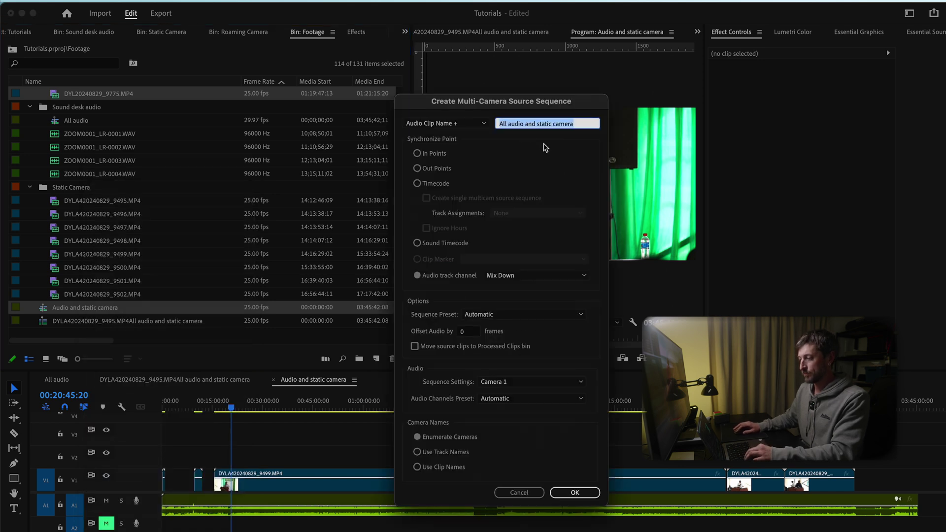
left_click(570, 120)
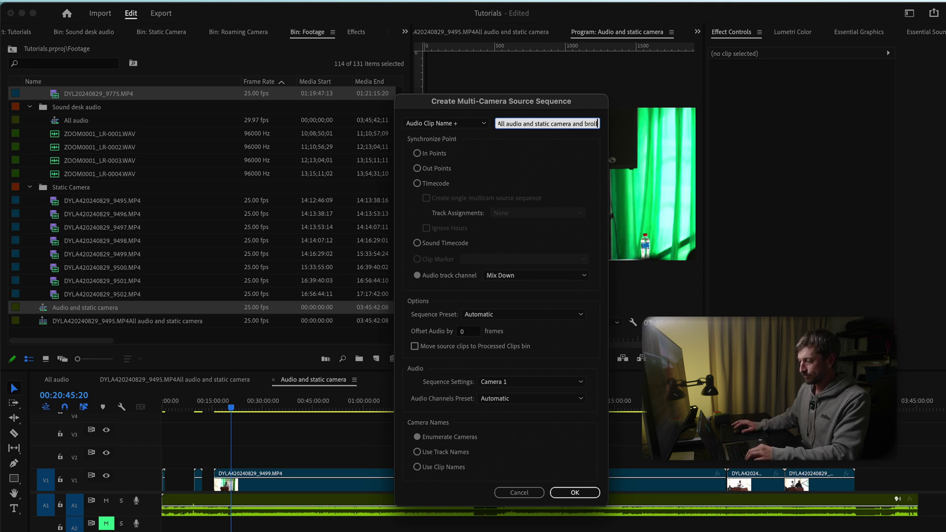
key("Tab")
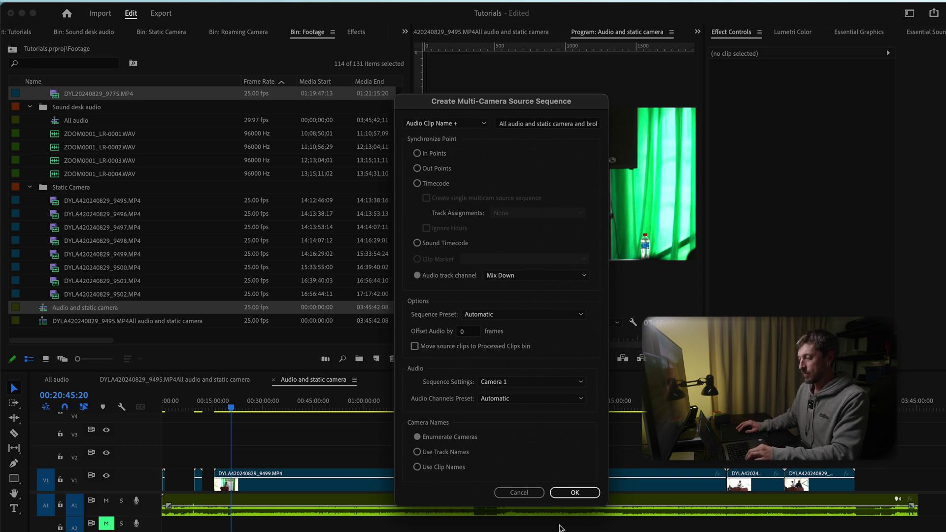
left_click(574, 493)
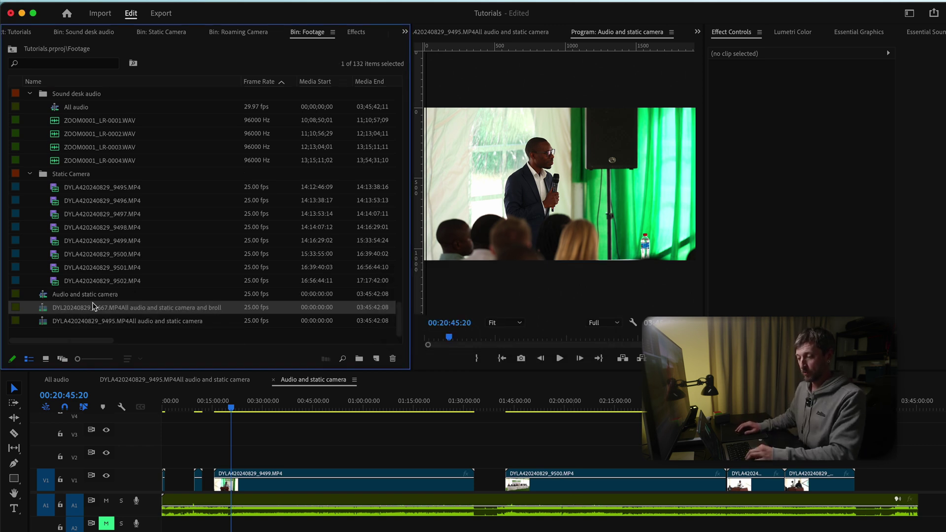
Open the new synced multicam sequence in the timeline
right_click(46, 311)
scroll(74, 471, "down", 5)
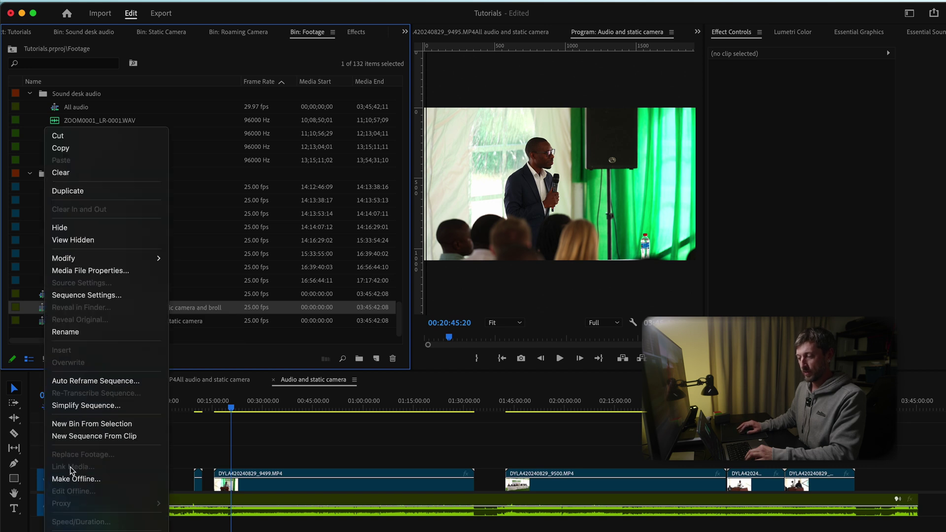
scroll(99, 446, "down", 3)
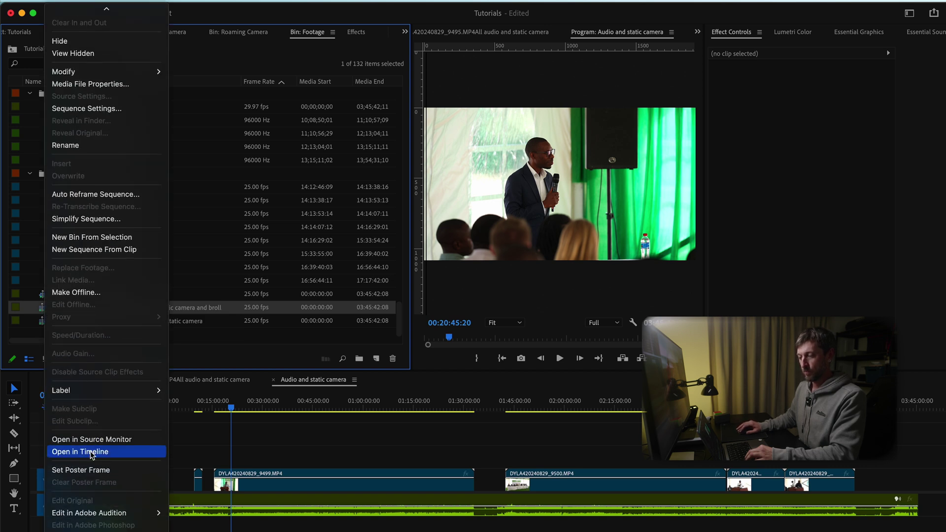
left_click(92, 453)
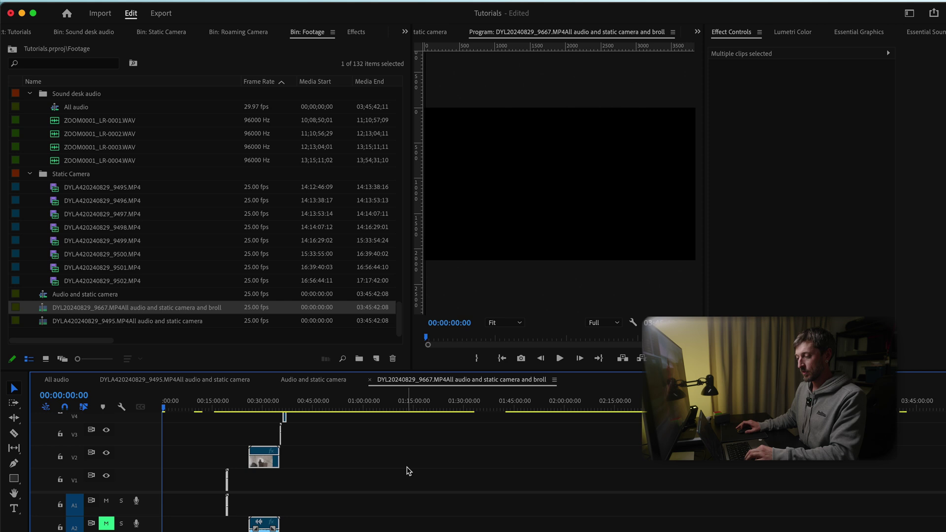
scroll(324, 466, "up", 6)
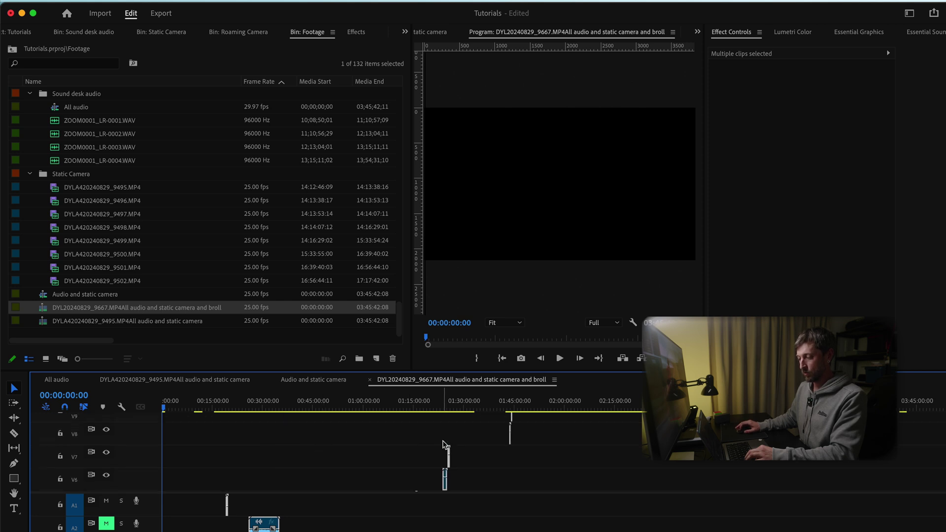
Simplify it into a copy named 'Project 1 synced'
right_click(44, 312)
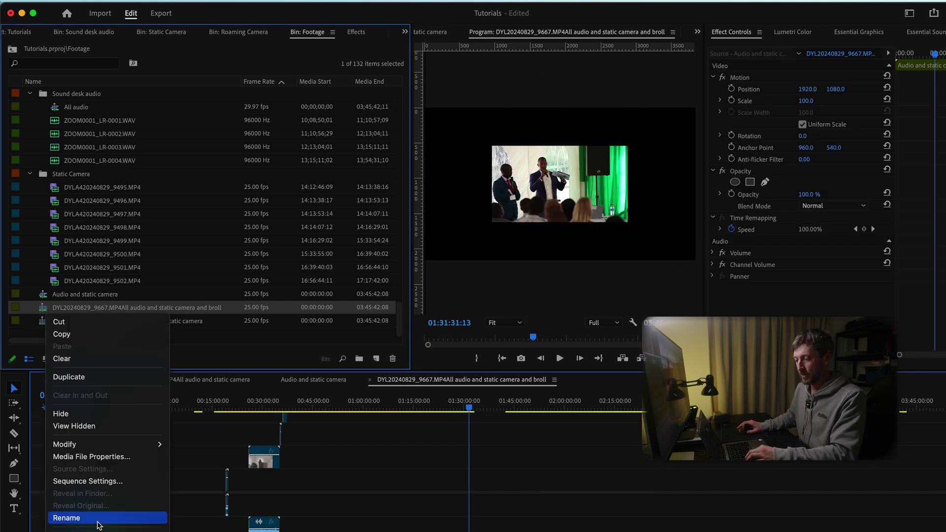
mouse_move(78, 529)
scroll(77, 320, "down", 10)
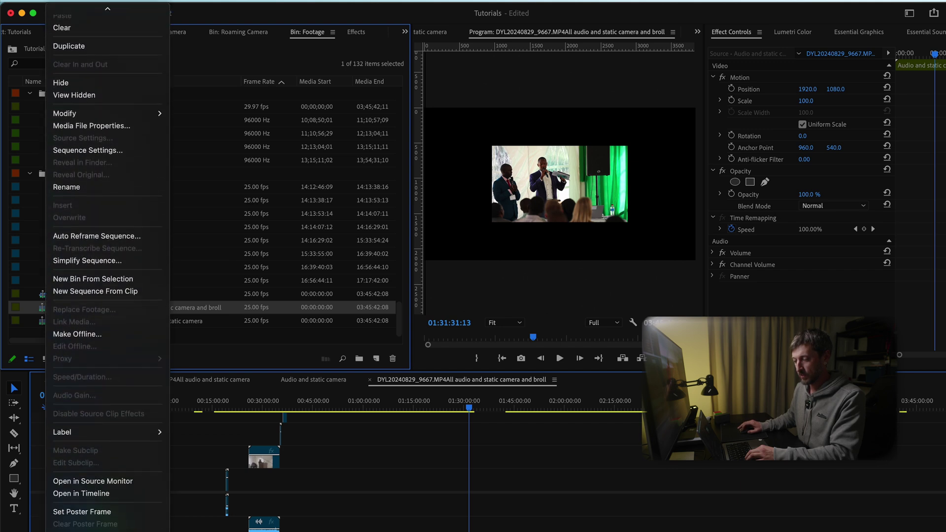
left_click(91, 219)
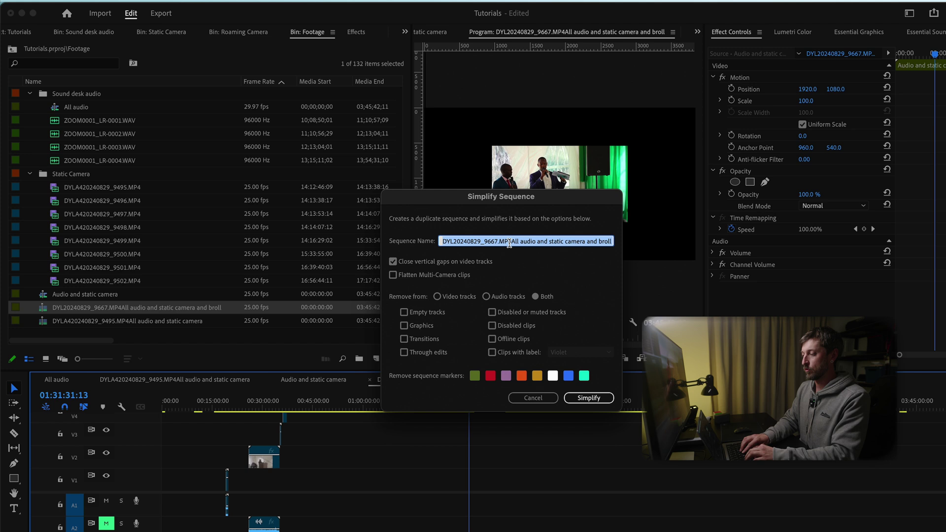
type("Project 1 synced")
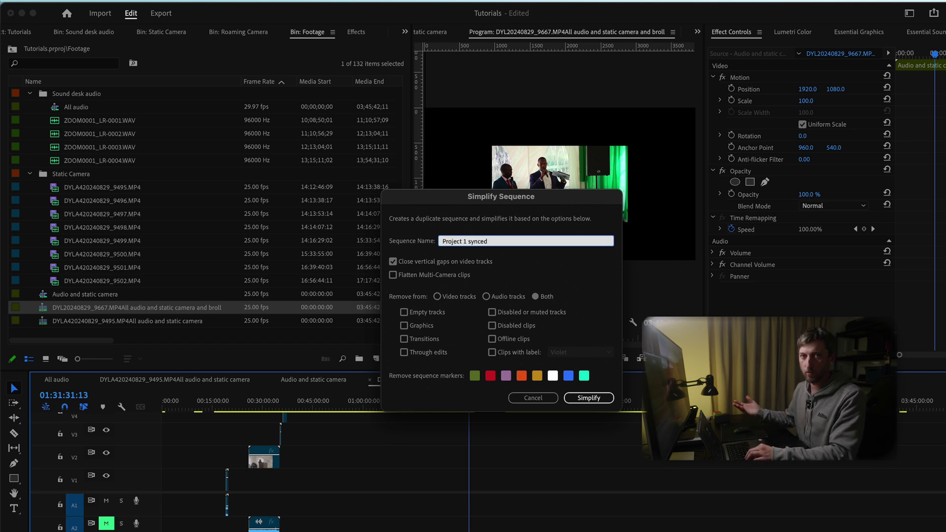
left_click(589, 398)
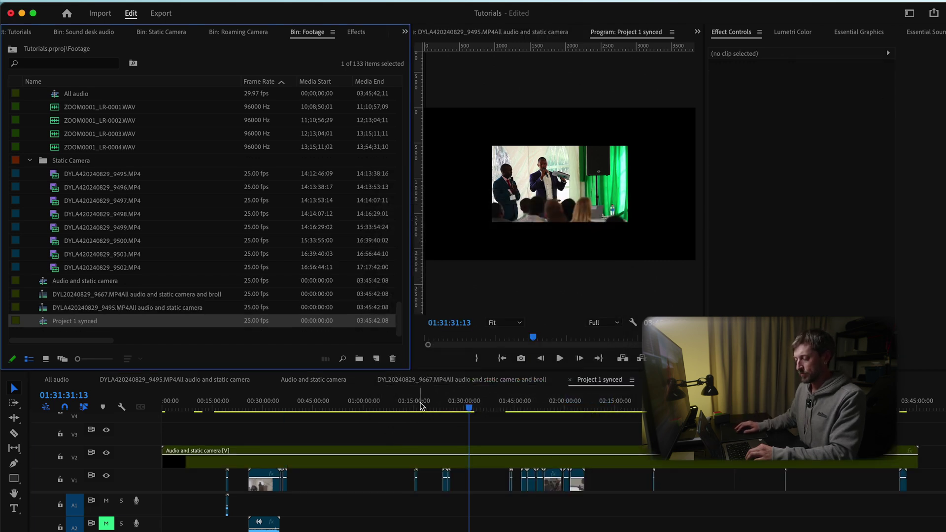
Move the b-roll clips from V1 up to V3
left_click_drag(421, 405, 328, 405)
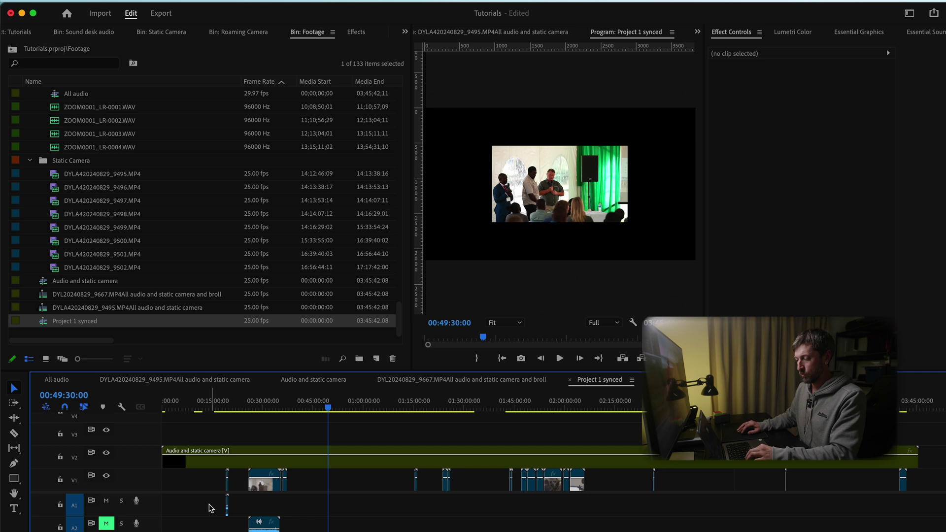
left_click_drag(205, 506, 939, 512)
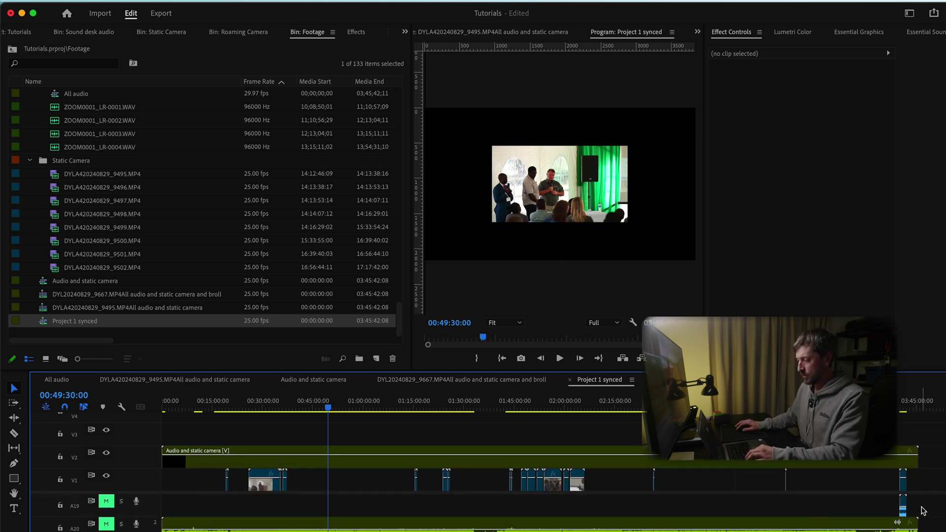
left_click(340, 492)
scroll(72, 513, "up", 5)
scroll(72, 521, "up", 6)
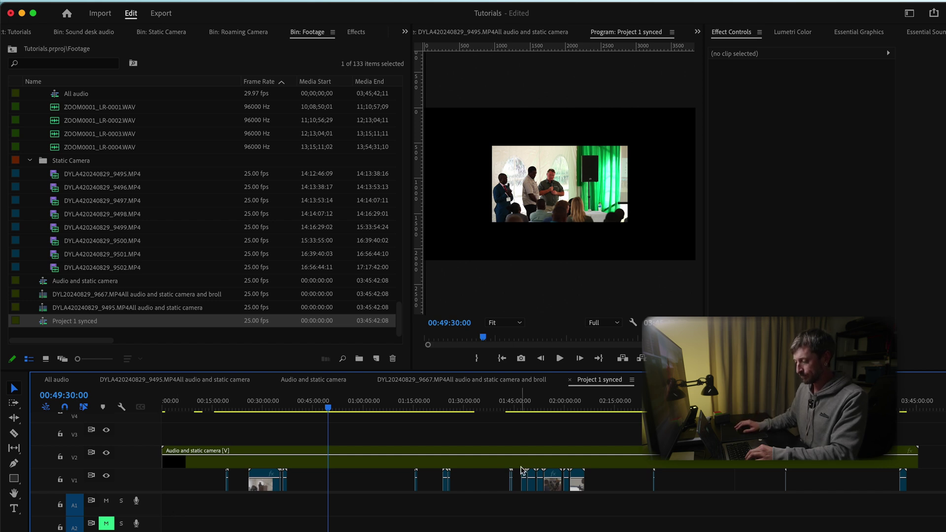
left_click(330, 464)
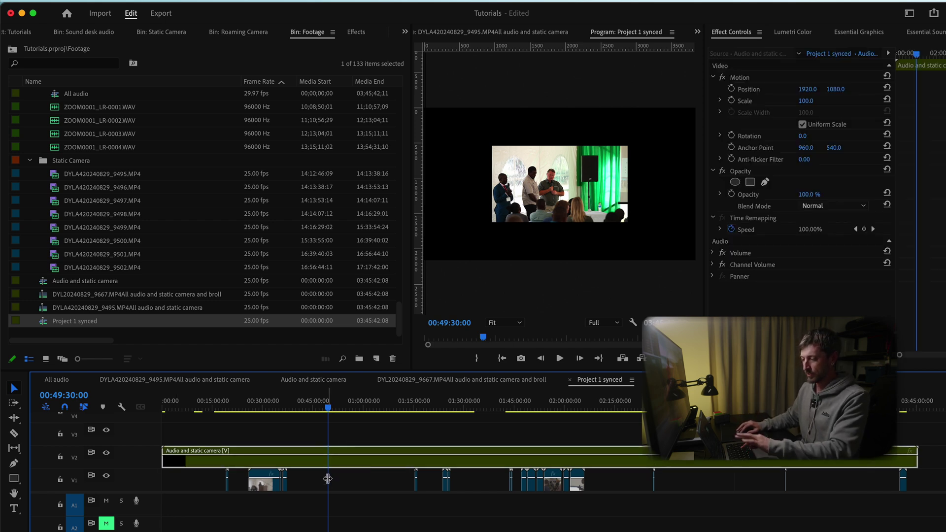
left_click_drag(926, 479, 196, 475)
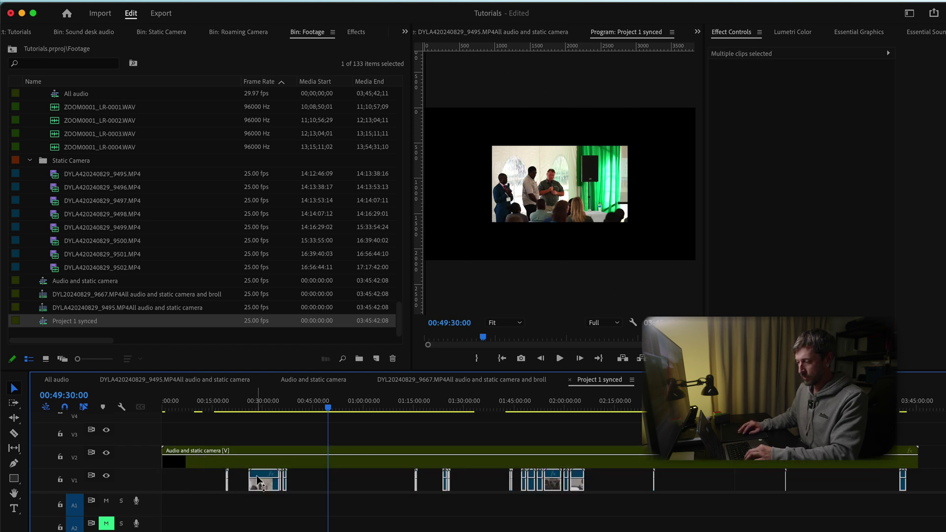
left_click_drag(260, 488, 259, 444)
left_click(199, 440)
Shift the V3 and V2 clips down one track so Audio and static camera sits on V1, then play back
left_click_drag(196, 436, 779, 486)
mouse_move(249, 407)
left_mouse_down()
mouse_move(210, 407)
mouse_move(258, 406)
left_mouse_up()
key("space")
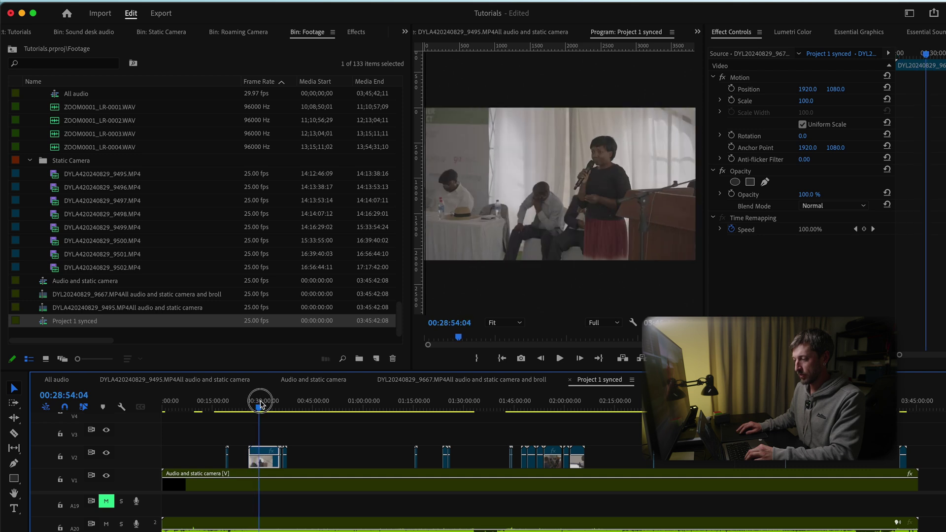
left_click(106, 453)
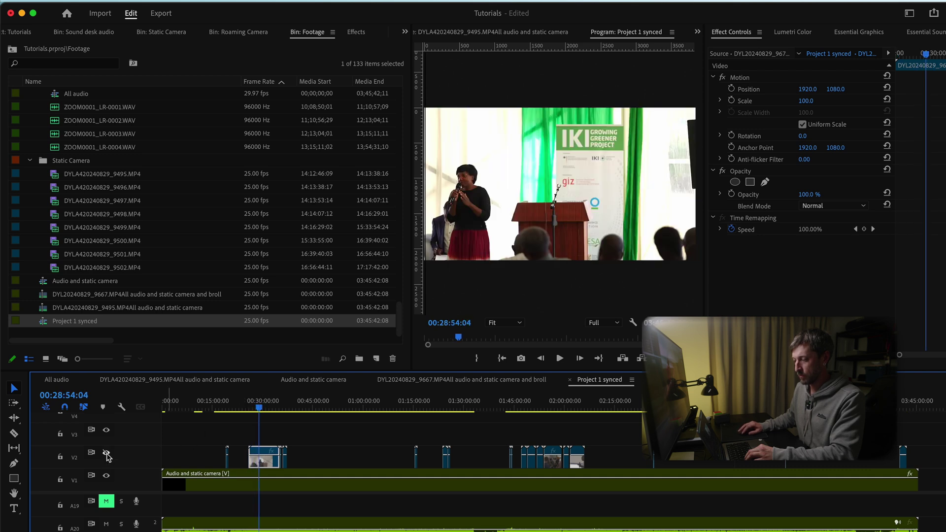
key("space")
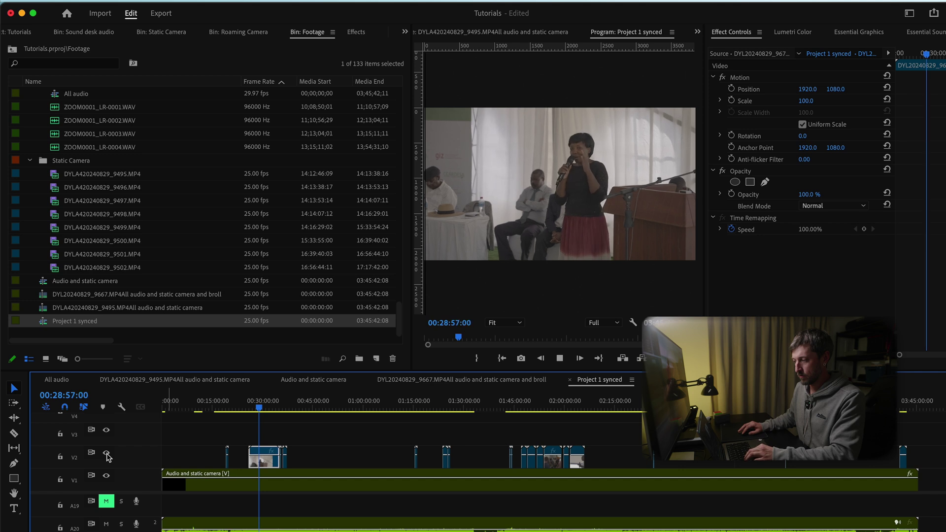
left_click(106, 453)
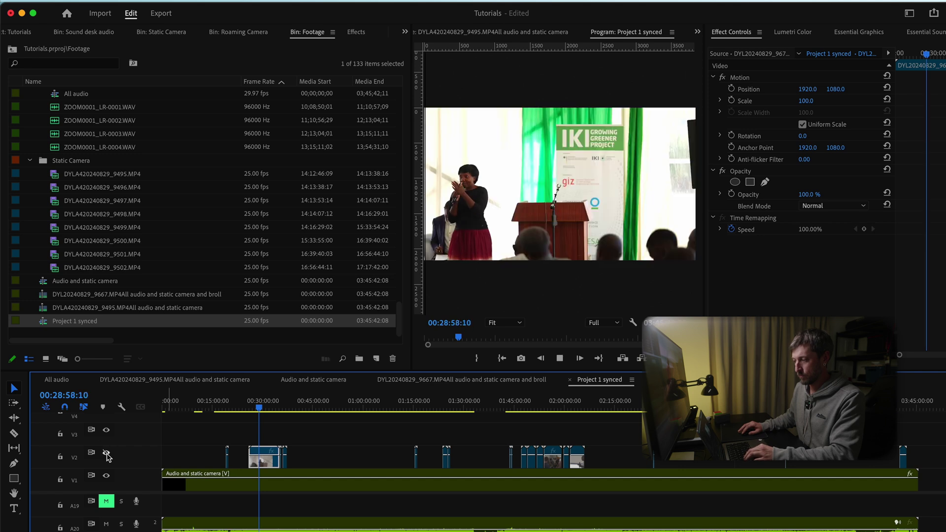
key("space")
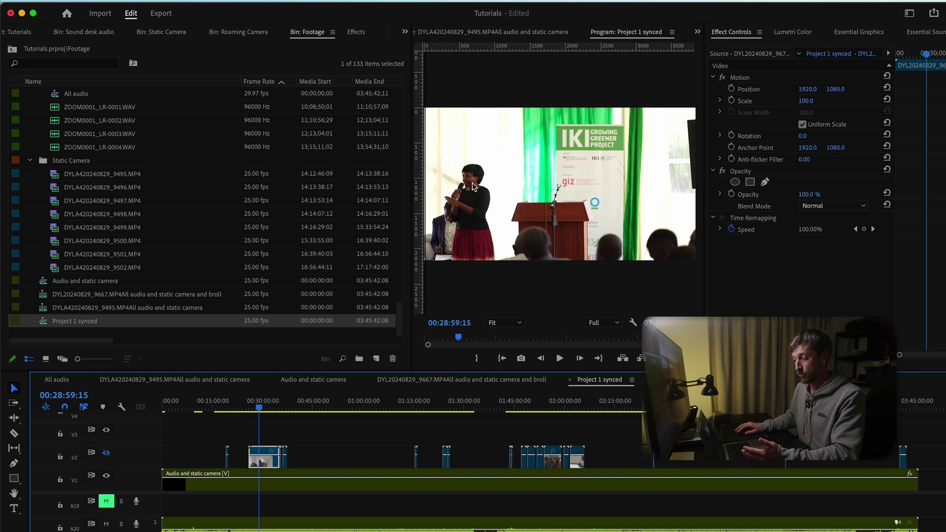
left_click(107, 455)
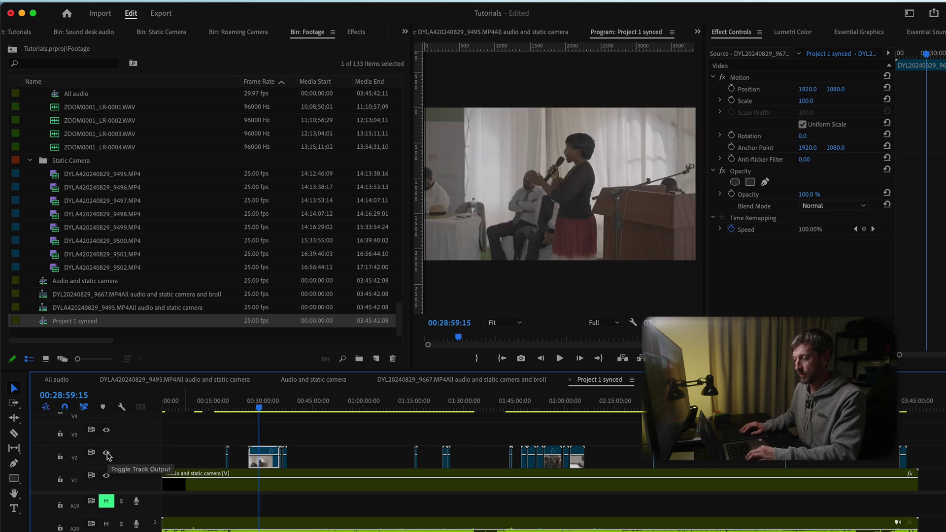
left_click(287, 407)
left_click_drag(286, 407, 460, 410)
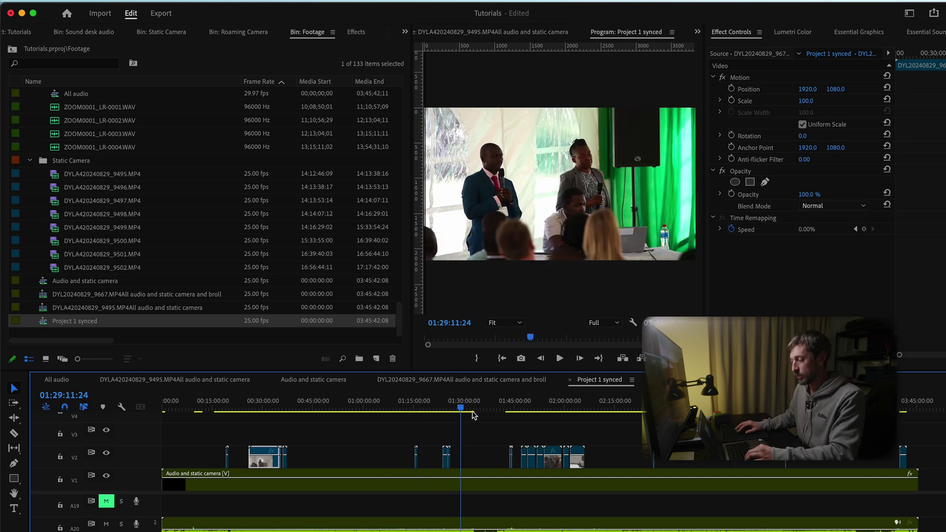
left_click_drag(530, 405, 532, 404)
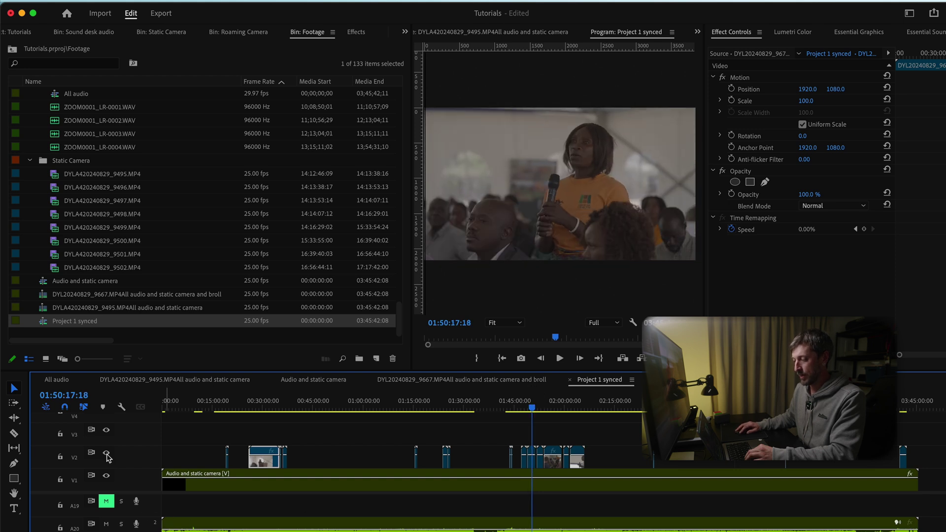
key("space")
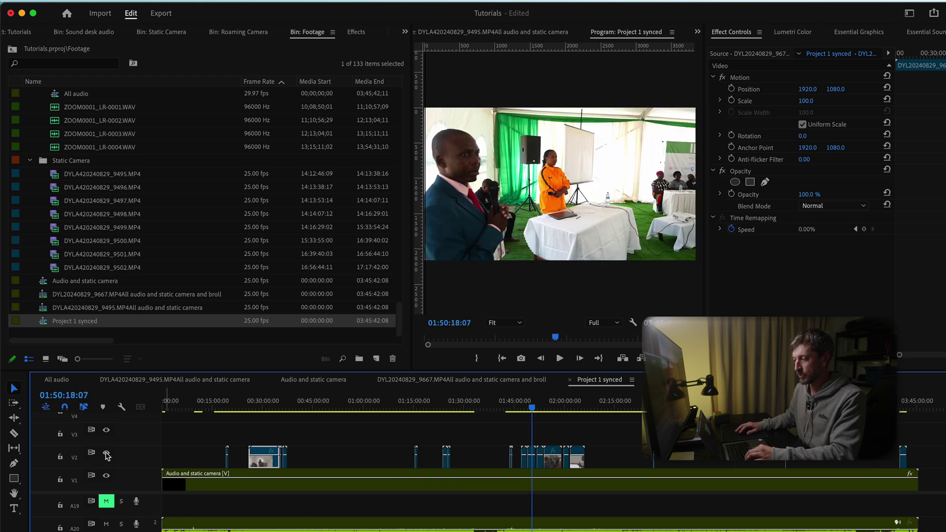